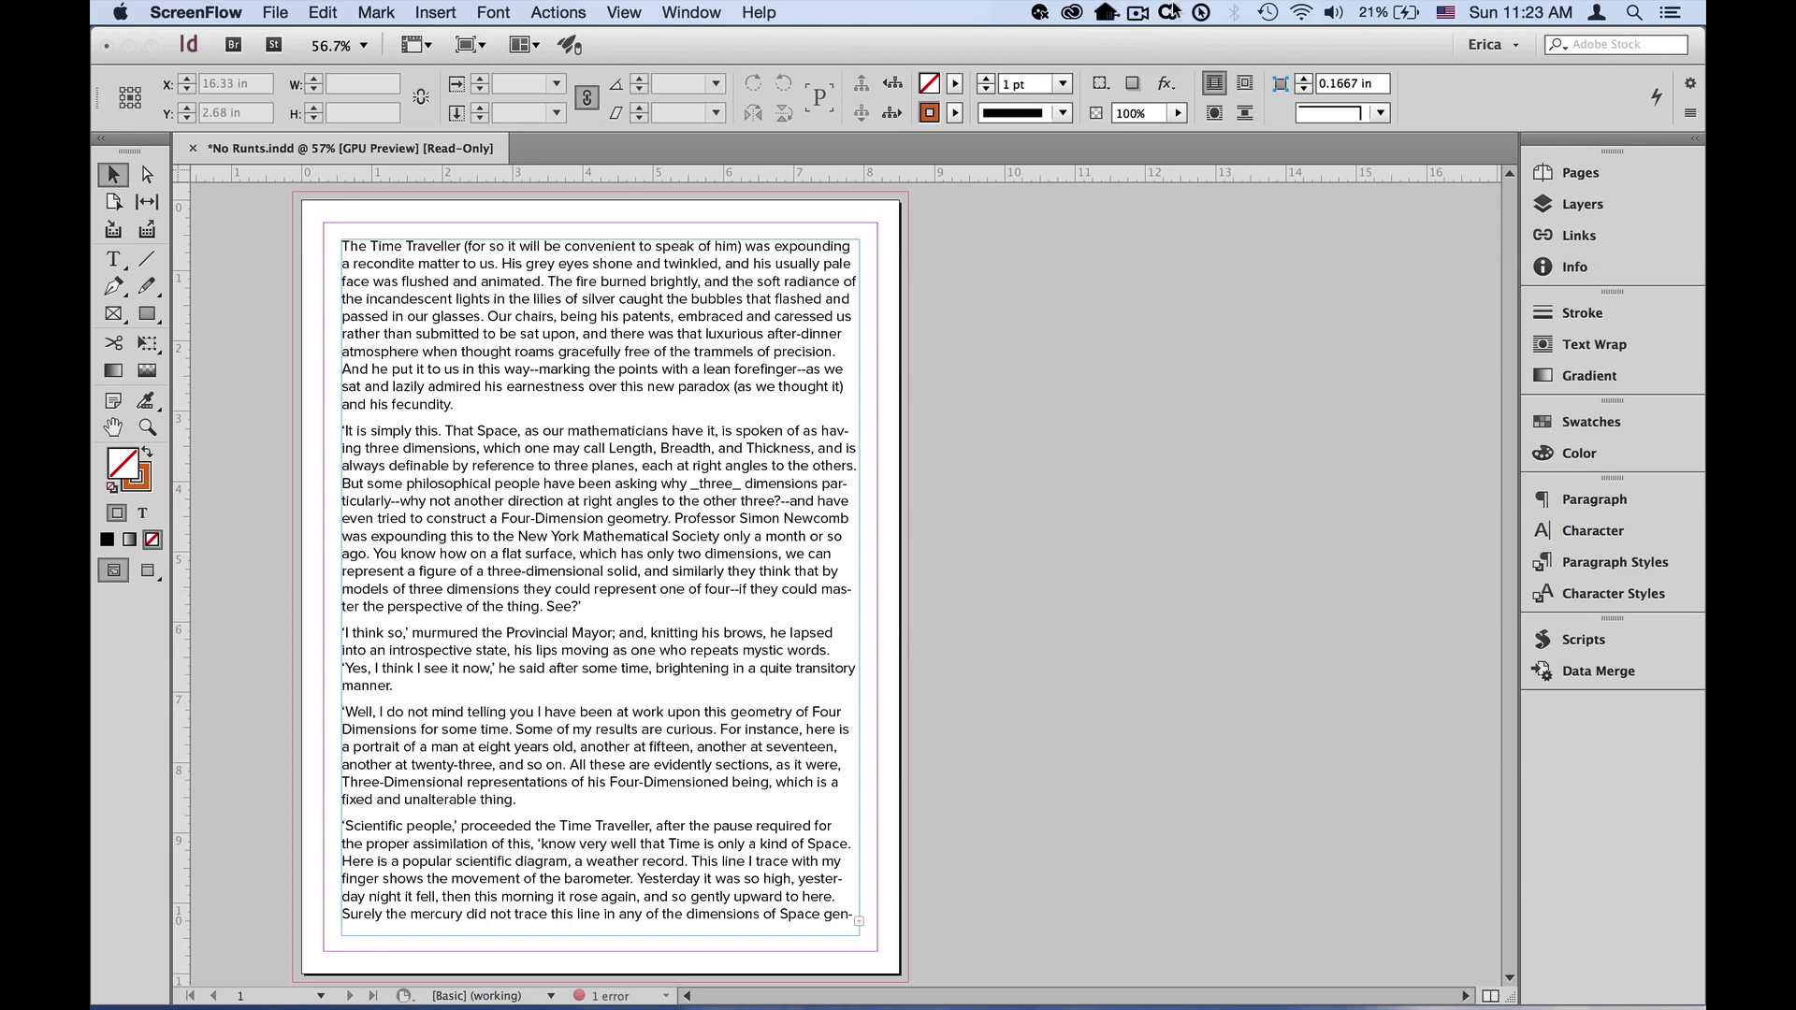
Step: Detach the Character Styles panel and place it as a floating panel beside the page
{"action": "left_click", "coordinate": [1158, 305]}
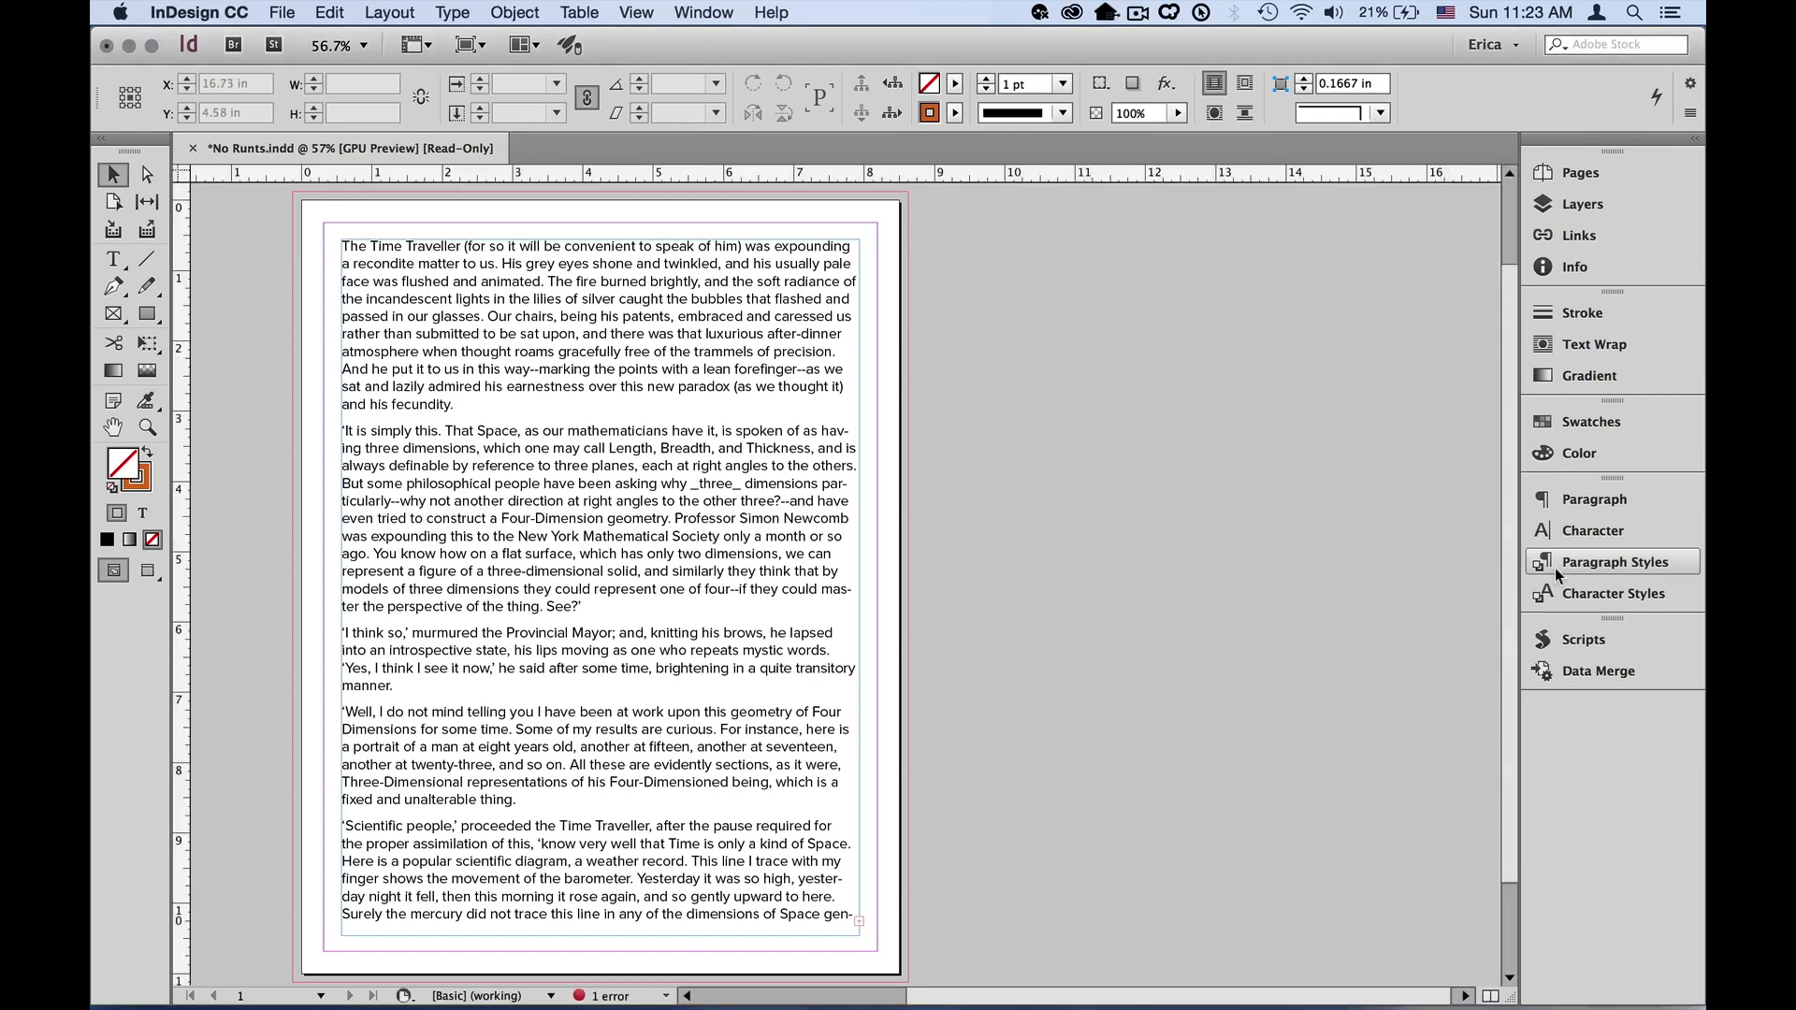
{"action": "left_click", "coordinate": [1589, 590]}
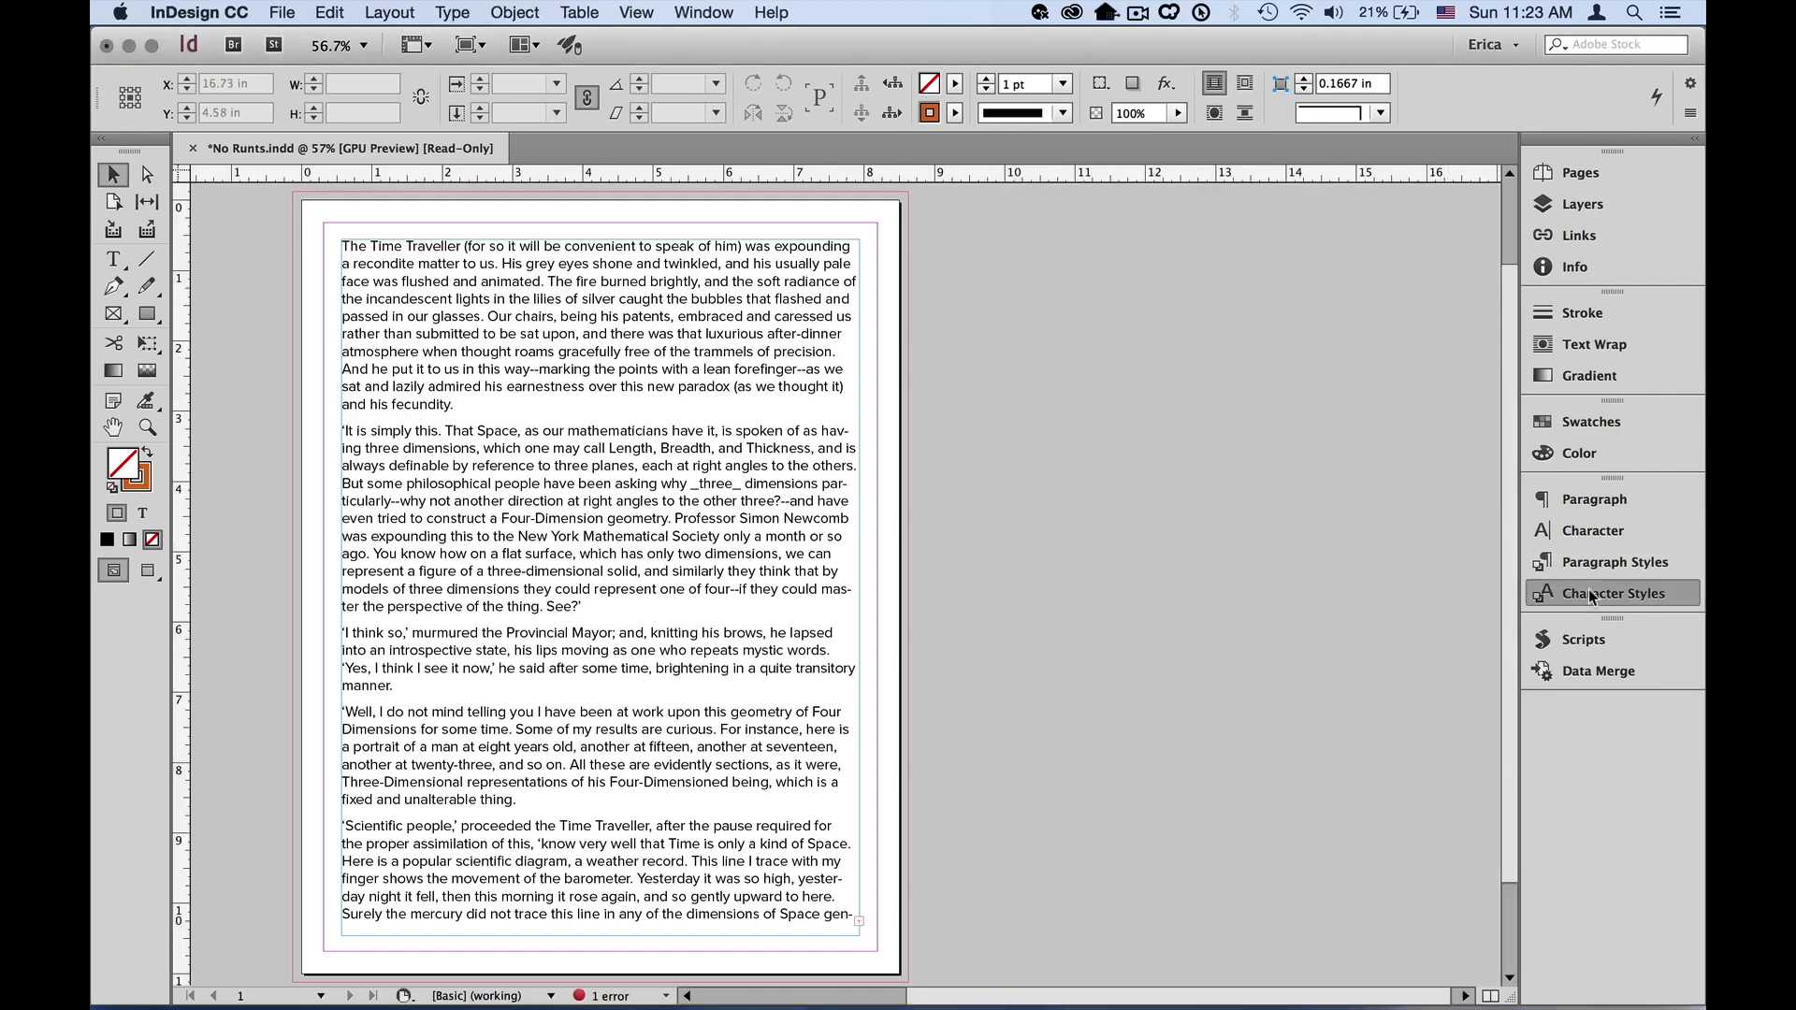
{"action": "left_click_drag", "start_coordinate": [1348, 484], "coordinate": [974, 195]}
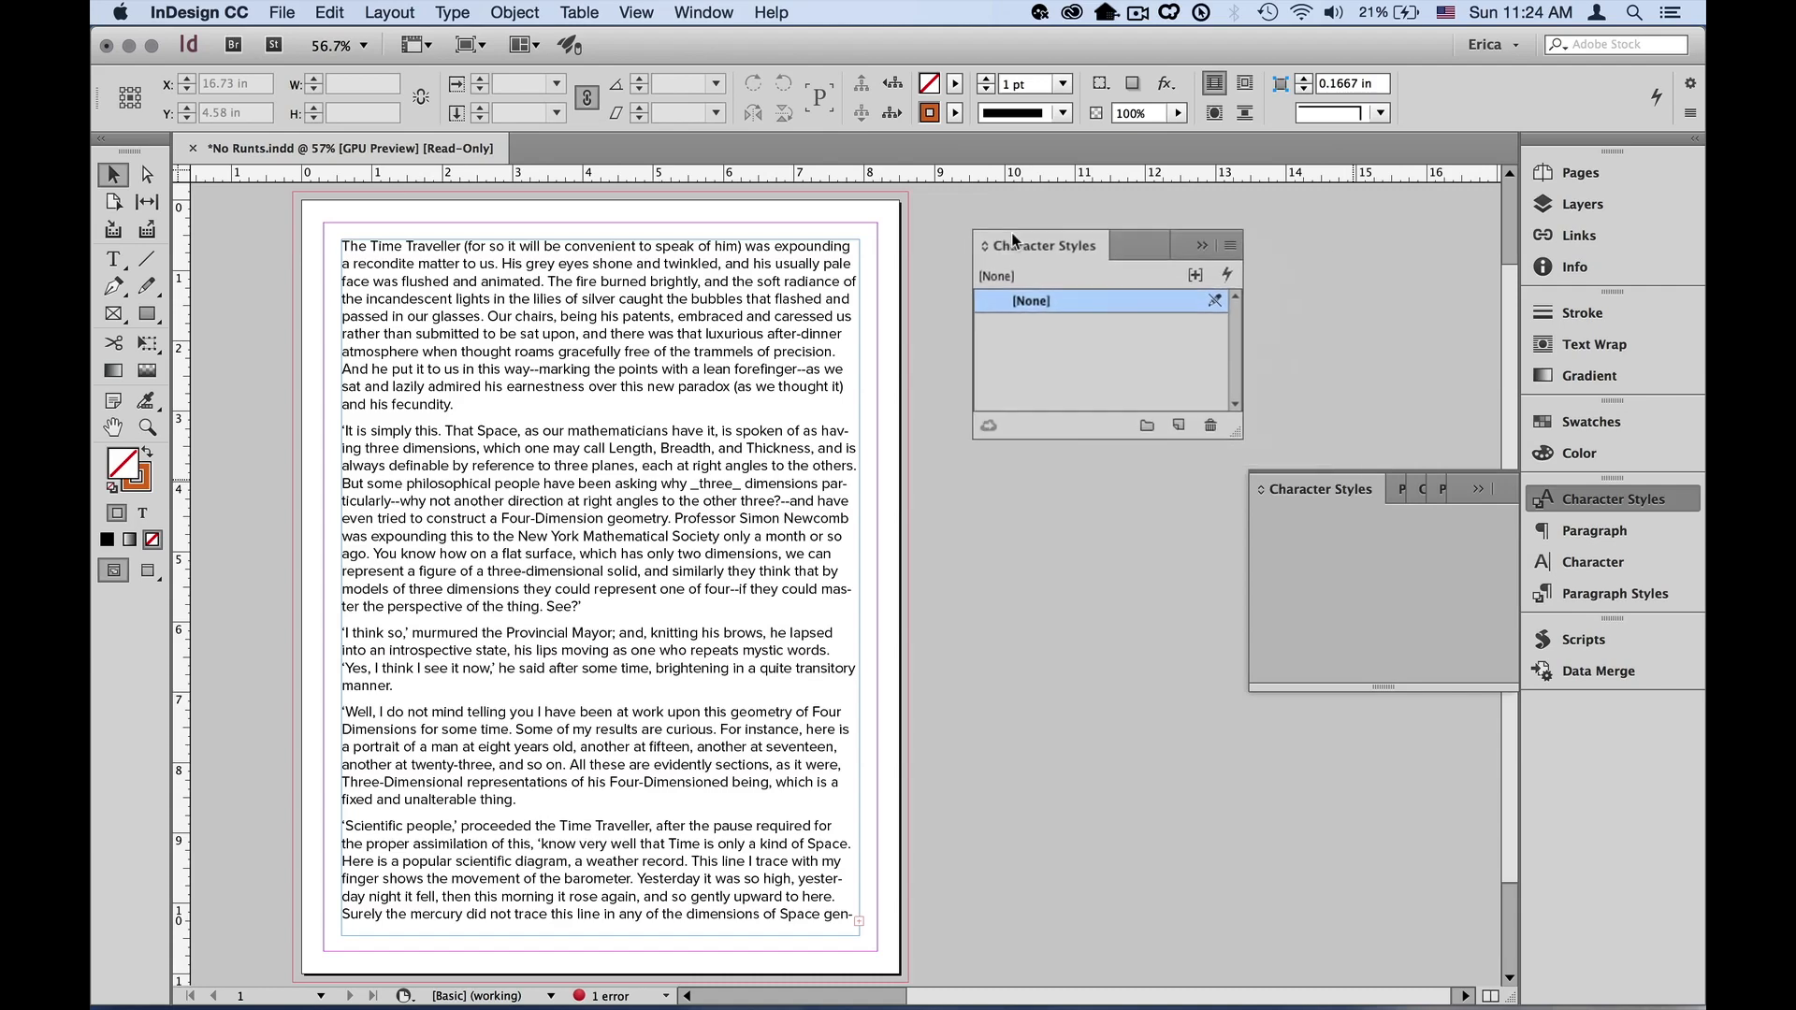
{"action": "left_click", "coordinate": [1552, 561]}
{"action": "left_click", "coordinate": [1578, 567]}
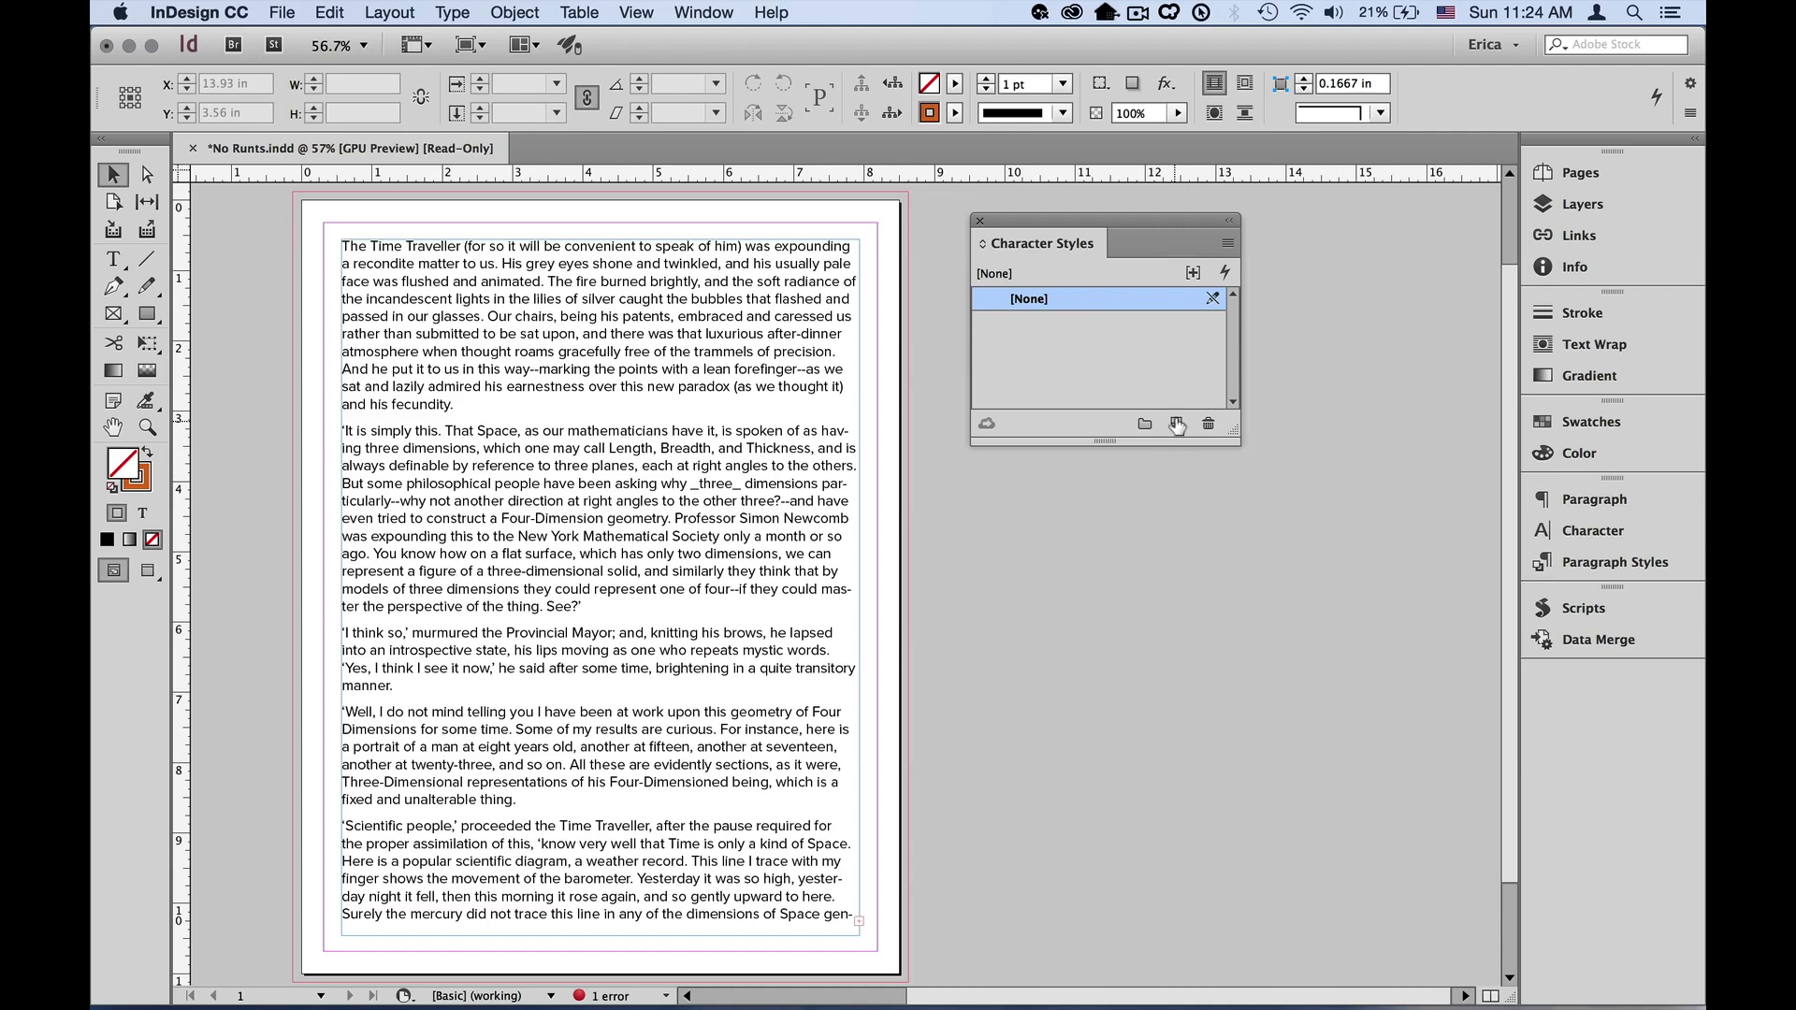
Step: Create a new character style named No Break with the No Break option enabled in its basic character formats
{"action": "left_click", "coordinate": [1177, 425], "text": "alt"}
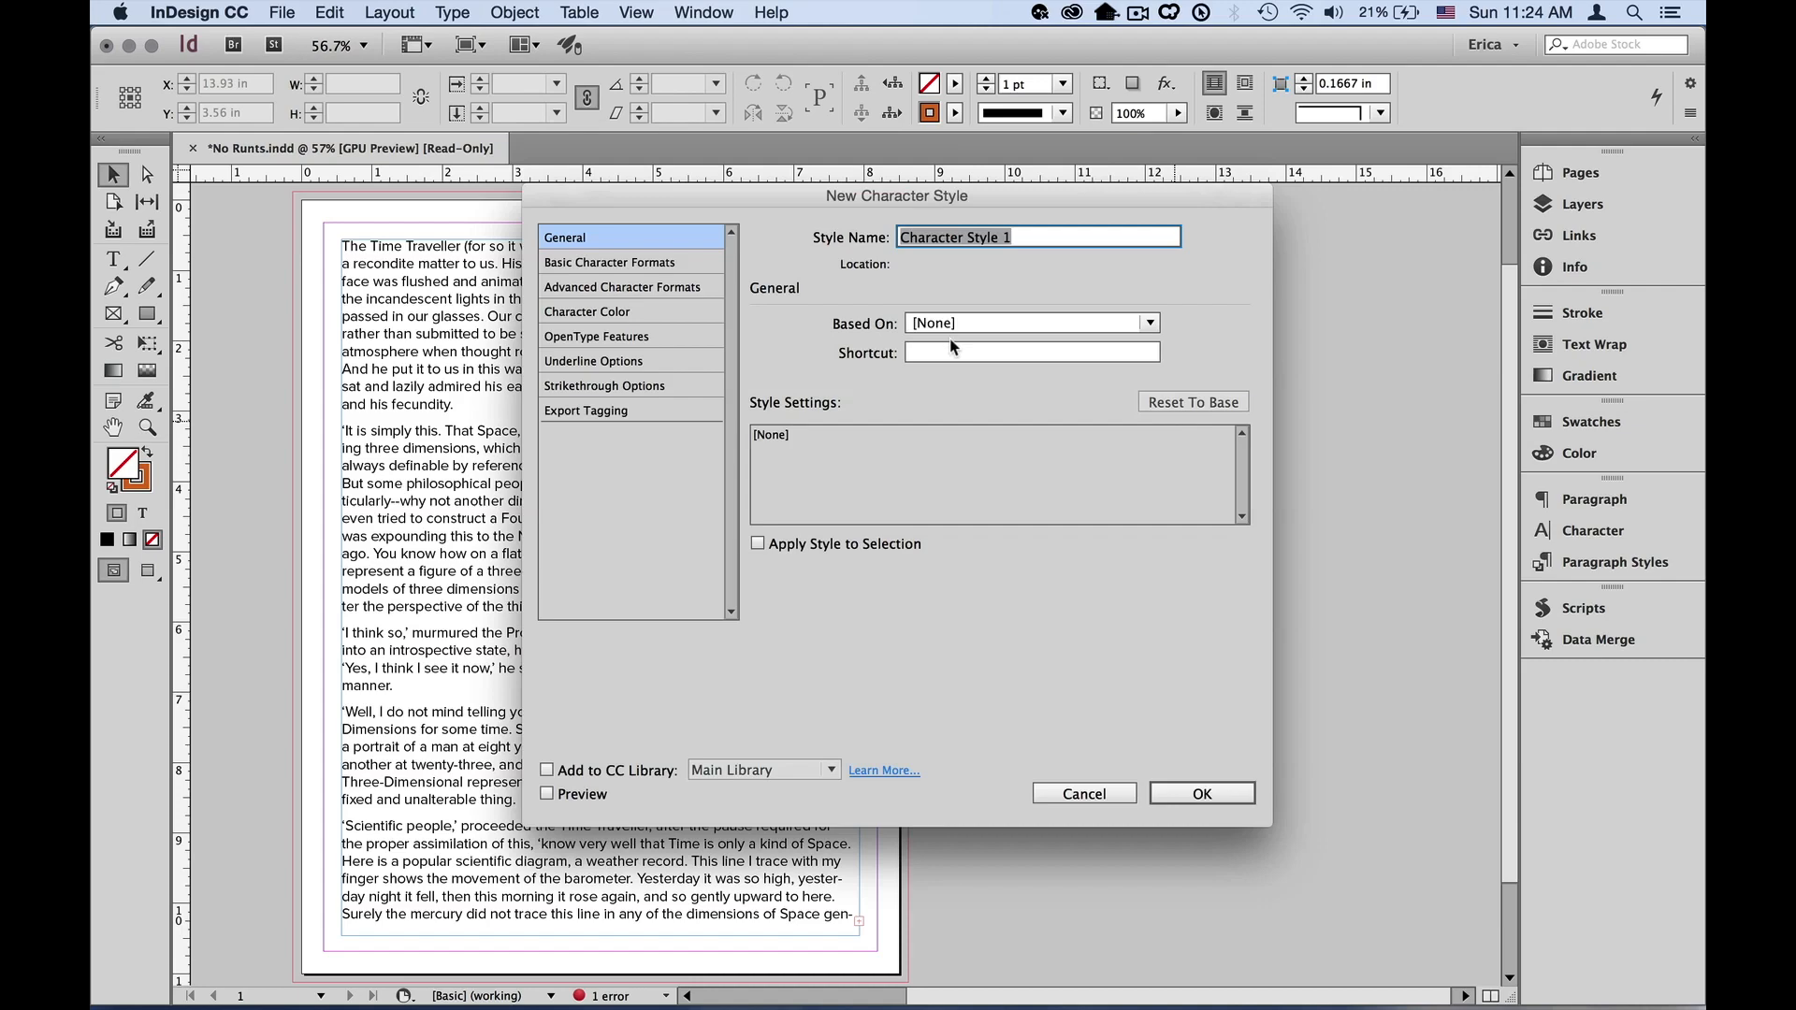
{"action": "type", "text": "No Break"}
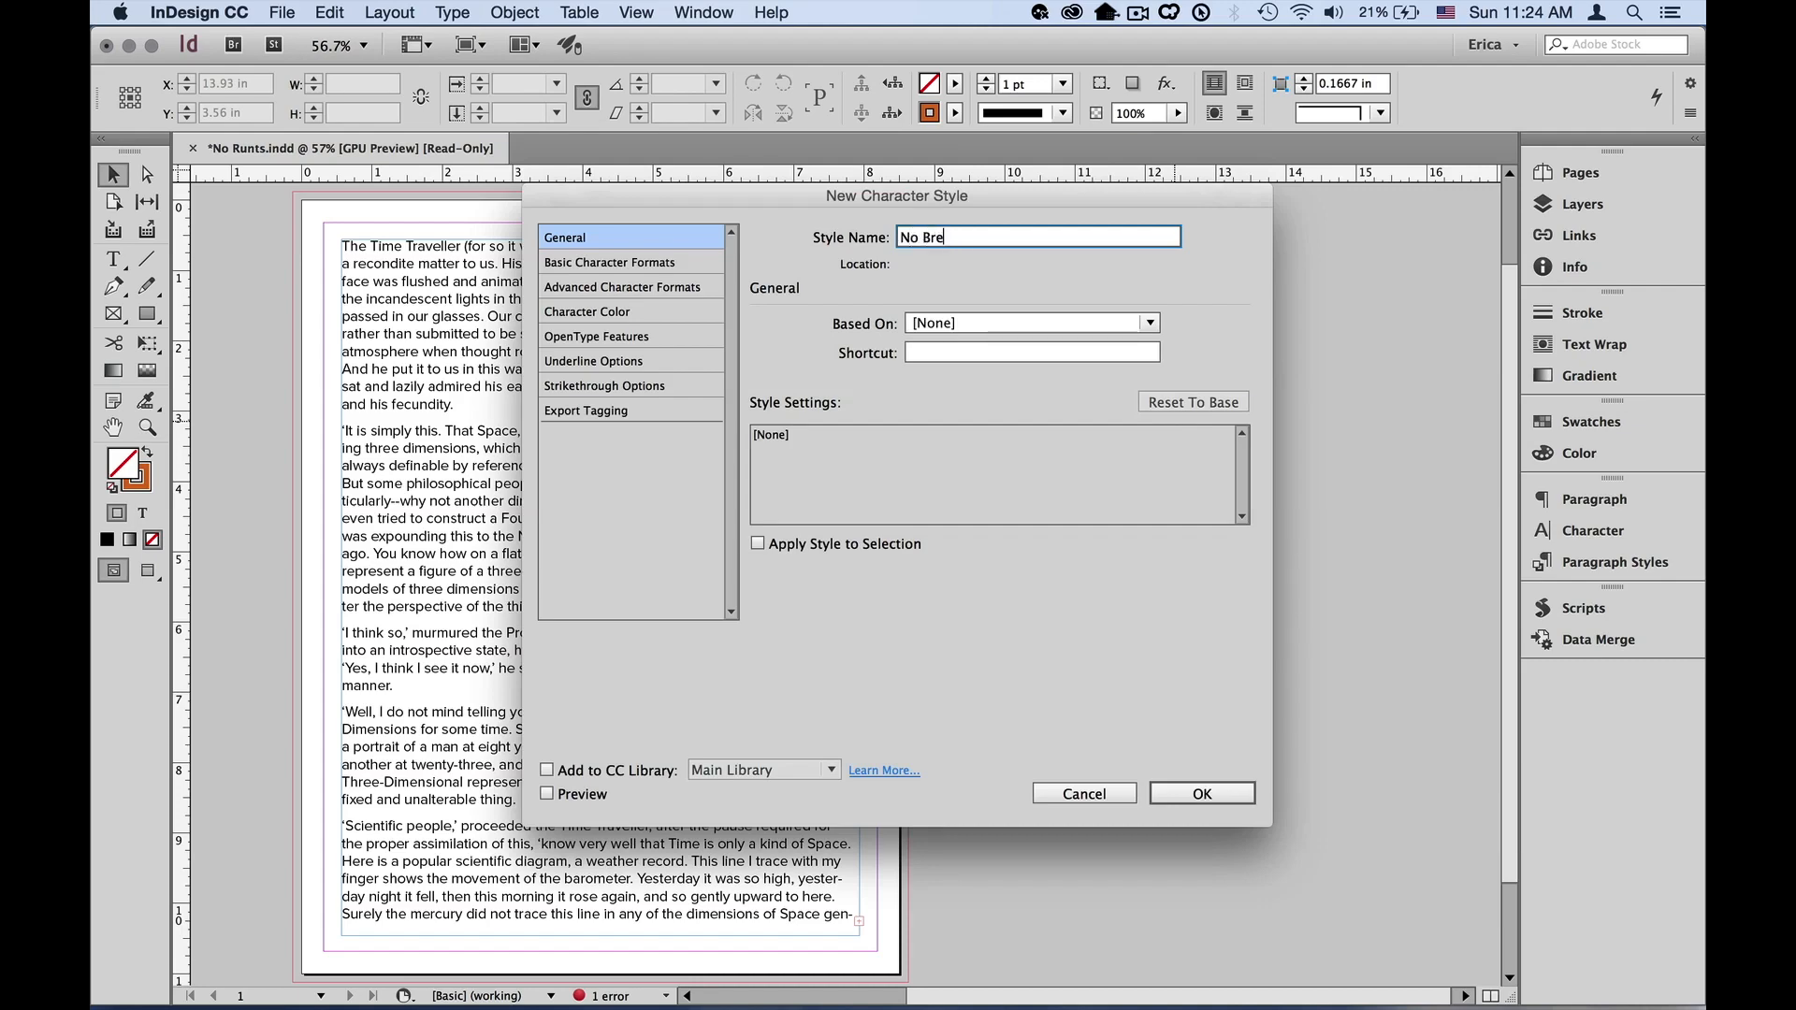
{"action": "left_click", "coordinate": [627, 269]}
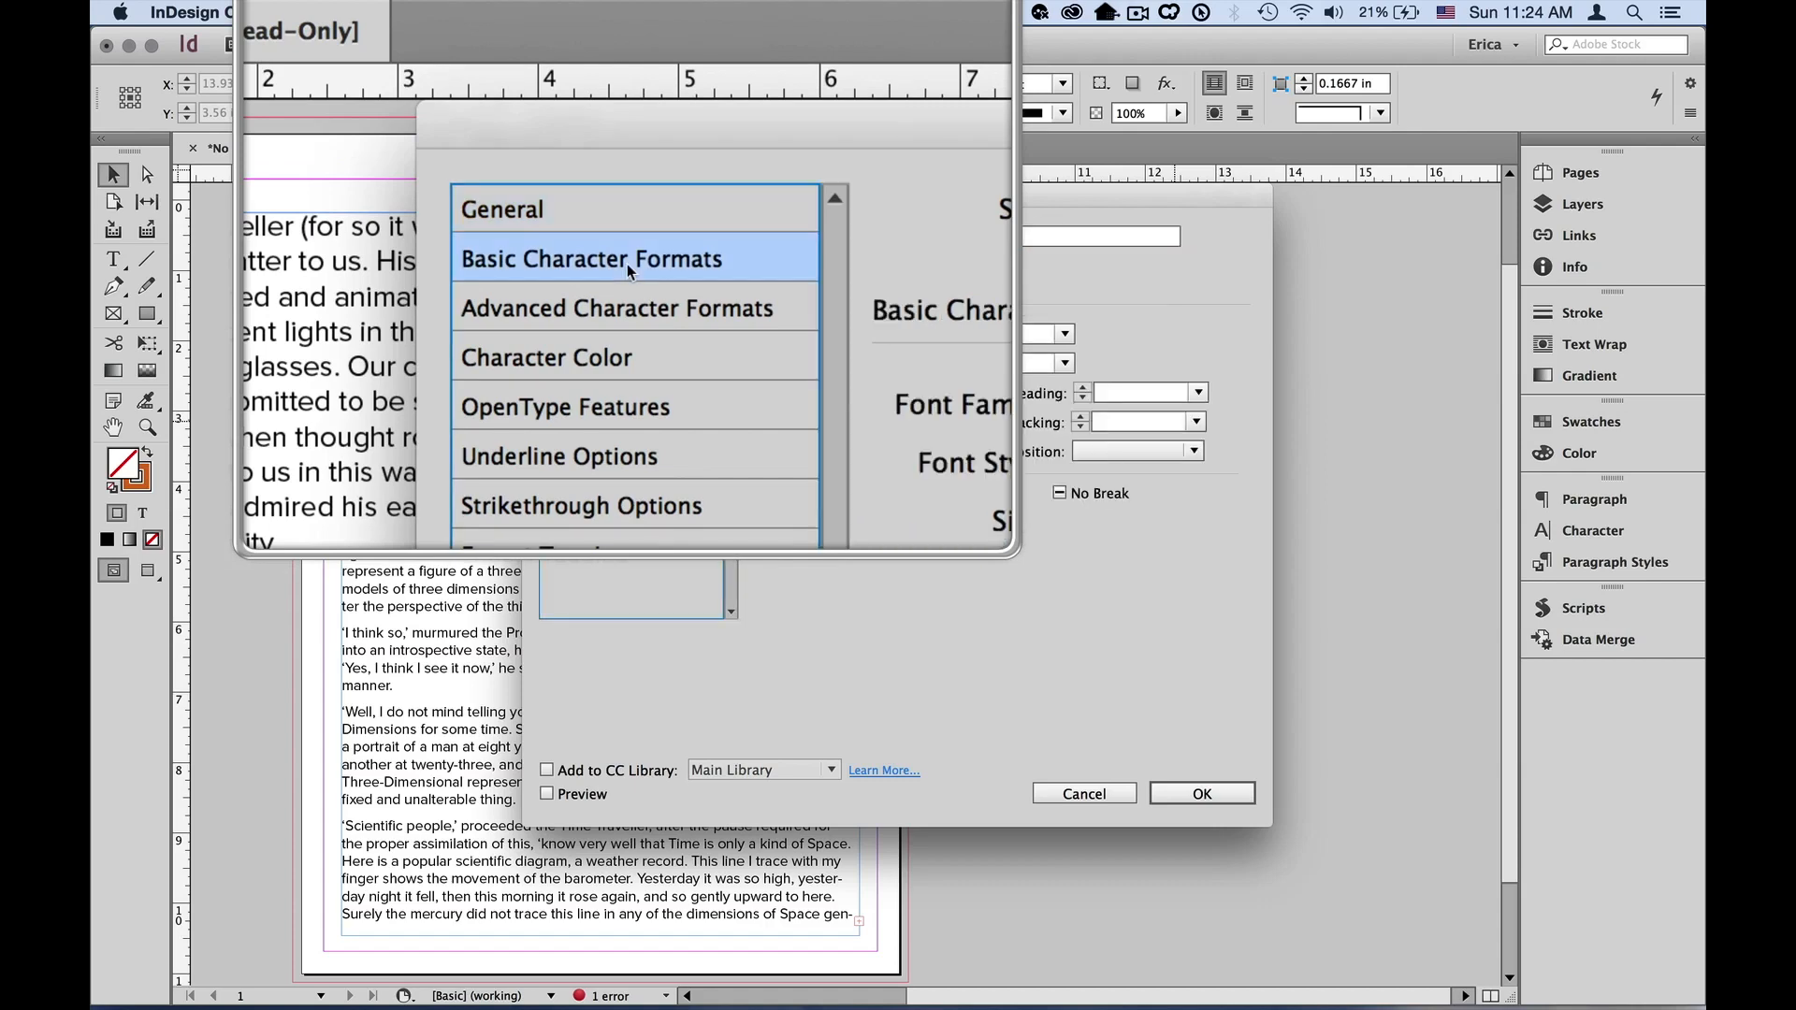
{"action": "left_click", "coordinate": [1059, 496]}
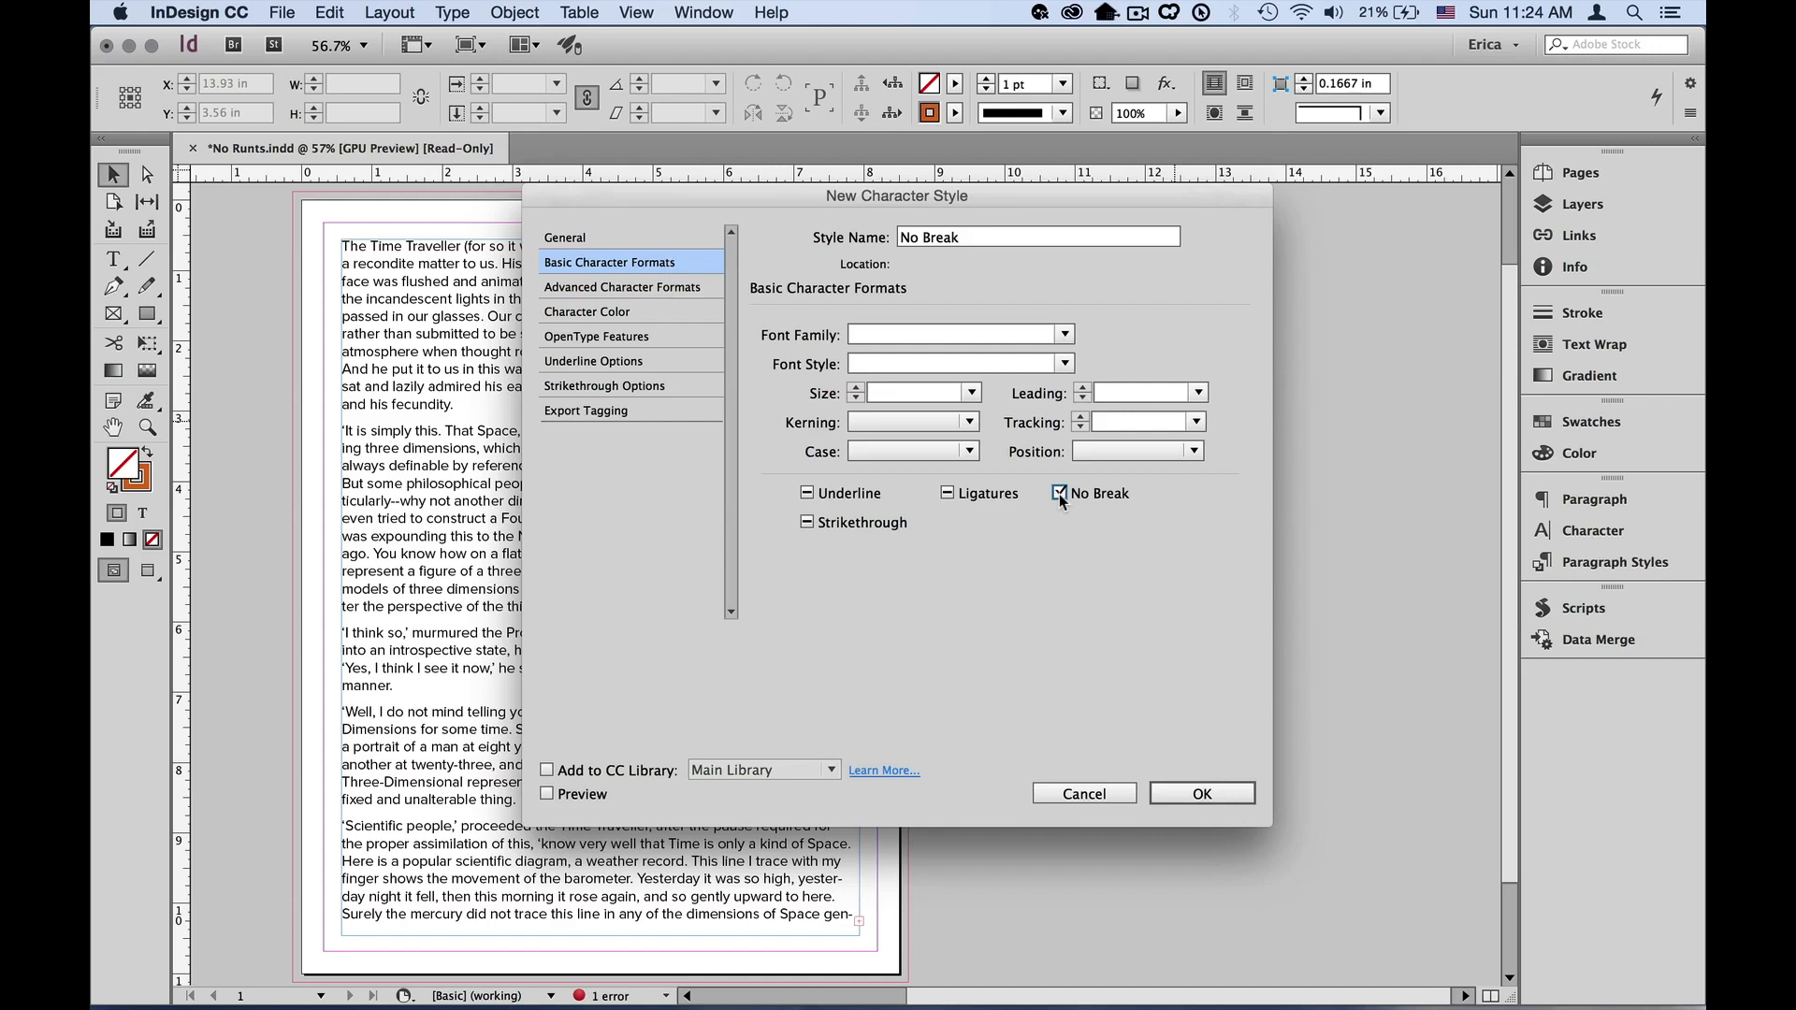
Step: Set the new style's character color to the red swatch C=1 M=100 Y=88 K=0 and save the style
{"action": "left_click", "coordinate": [642, 314]}
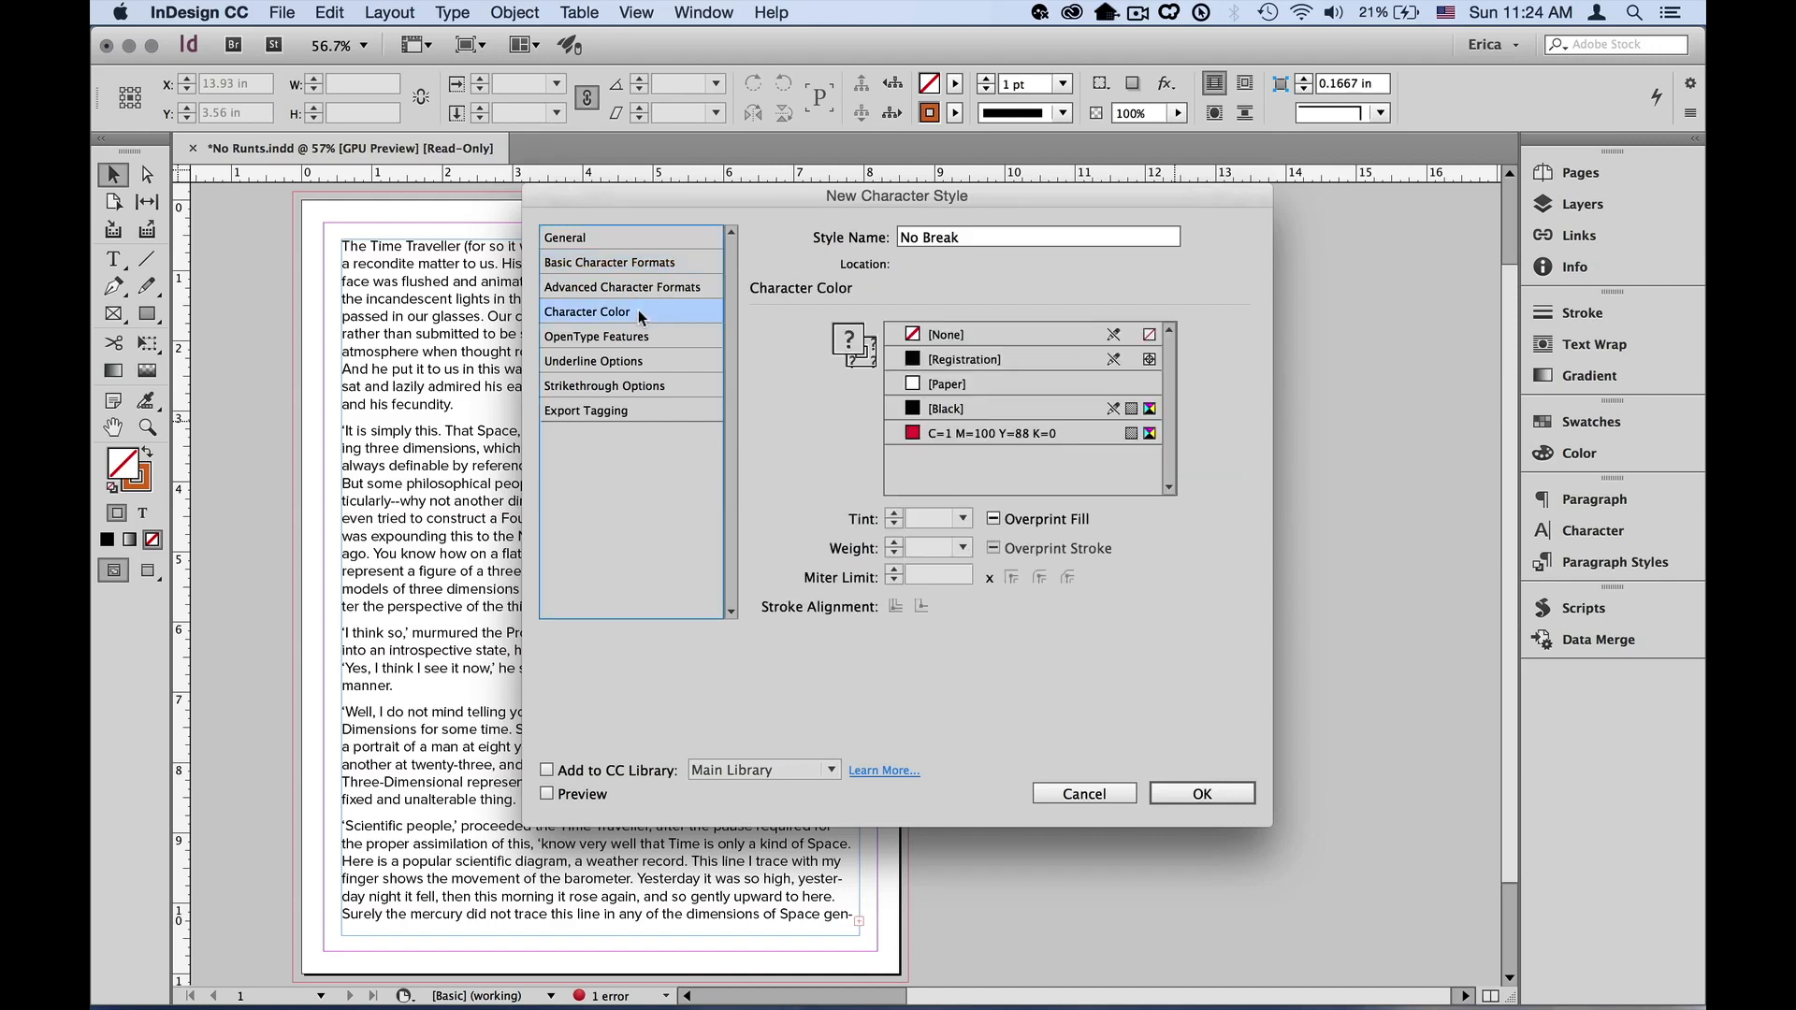
{"action": "left_click", "coordinate": [979, 435]}
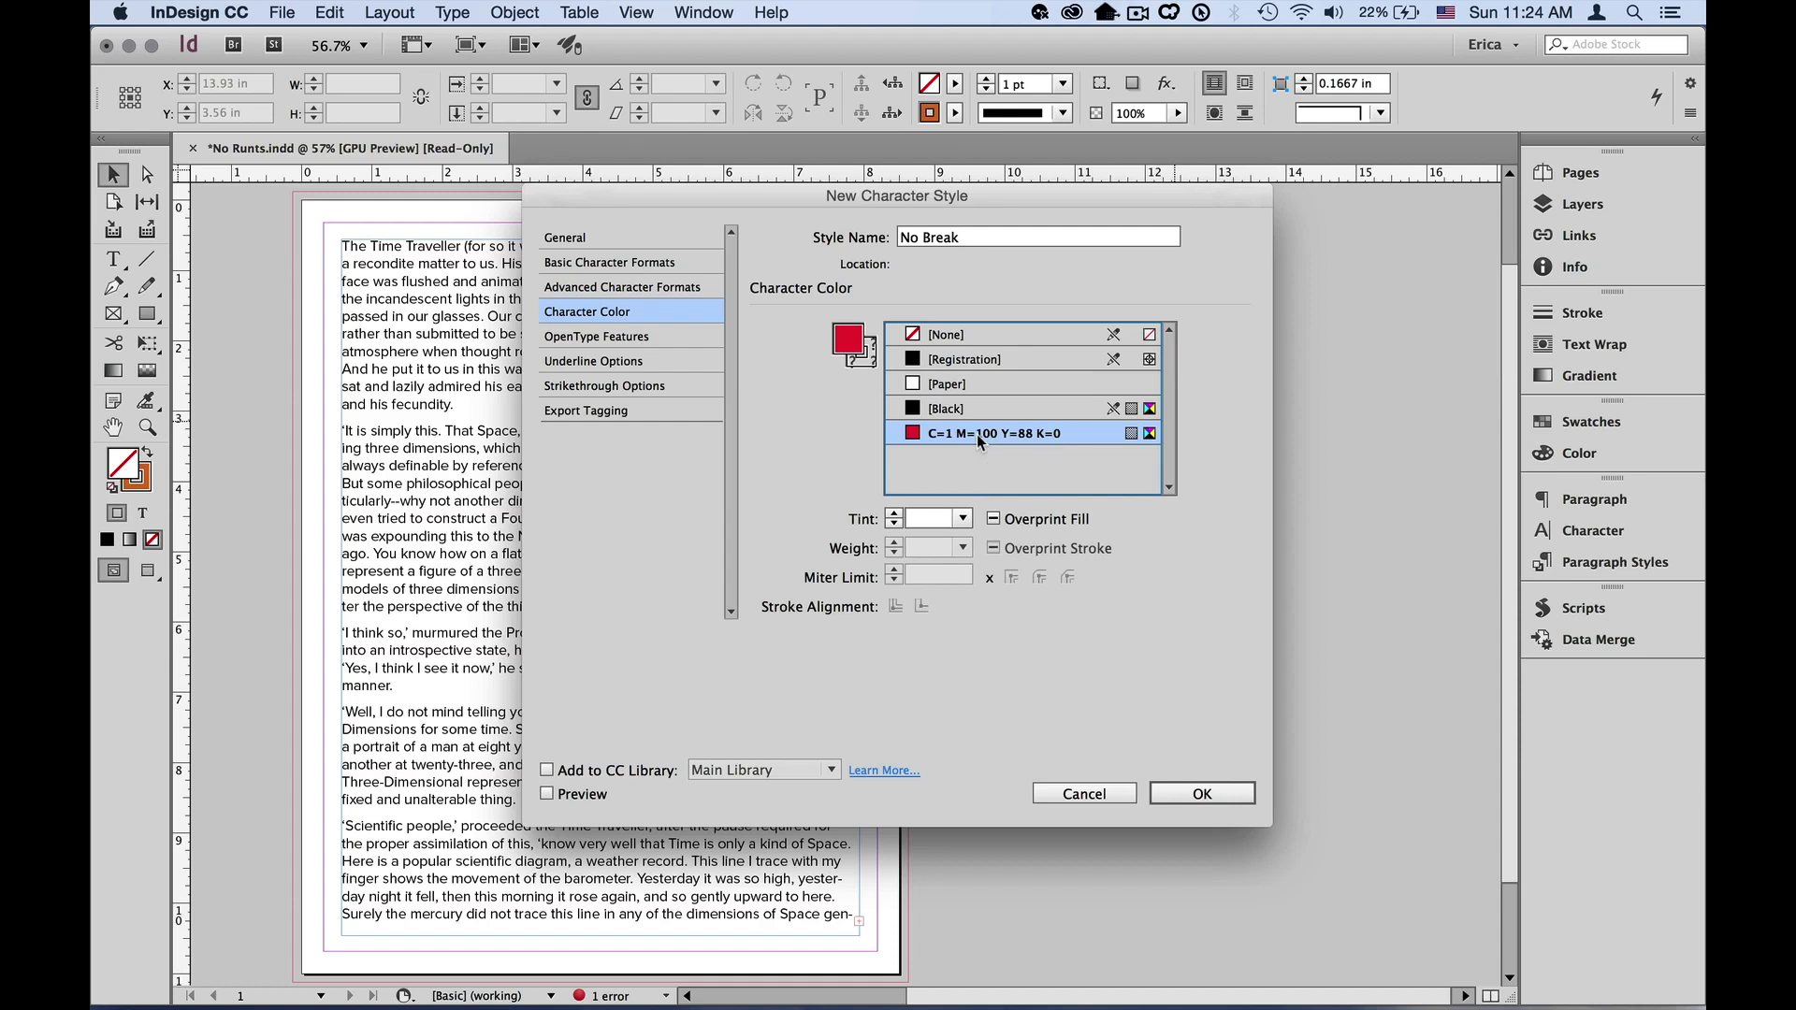
{"action": "left_click", "coordinate": [1181, 797]}
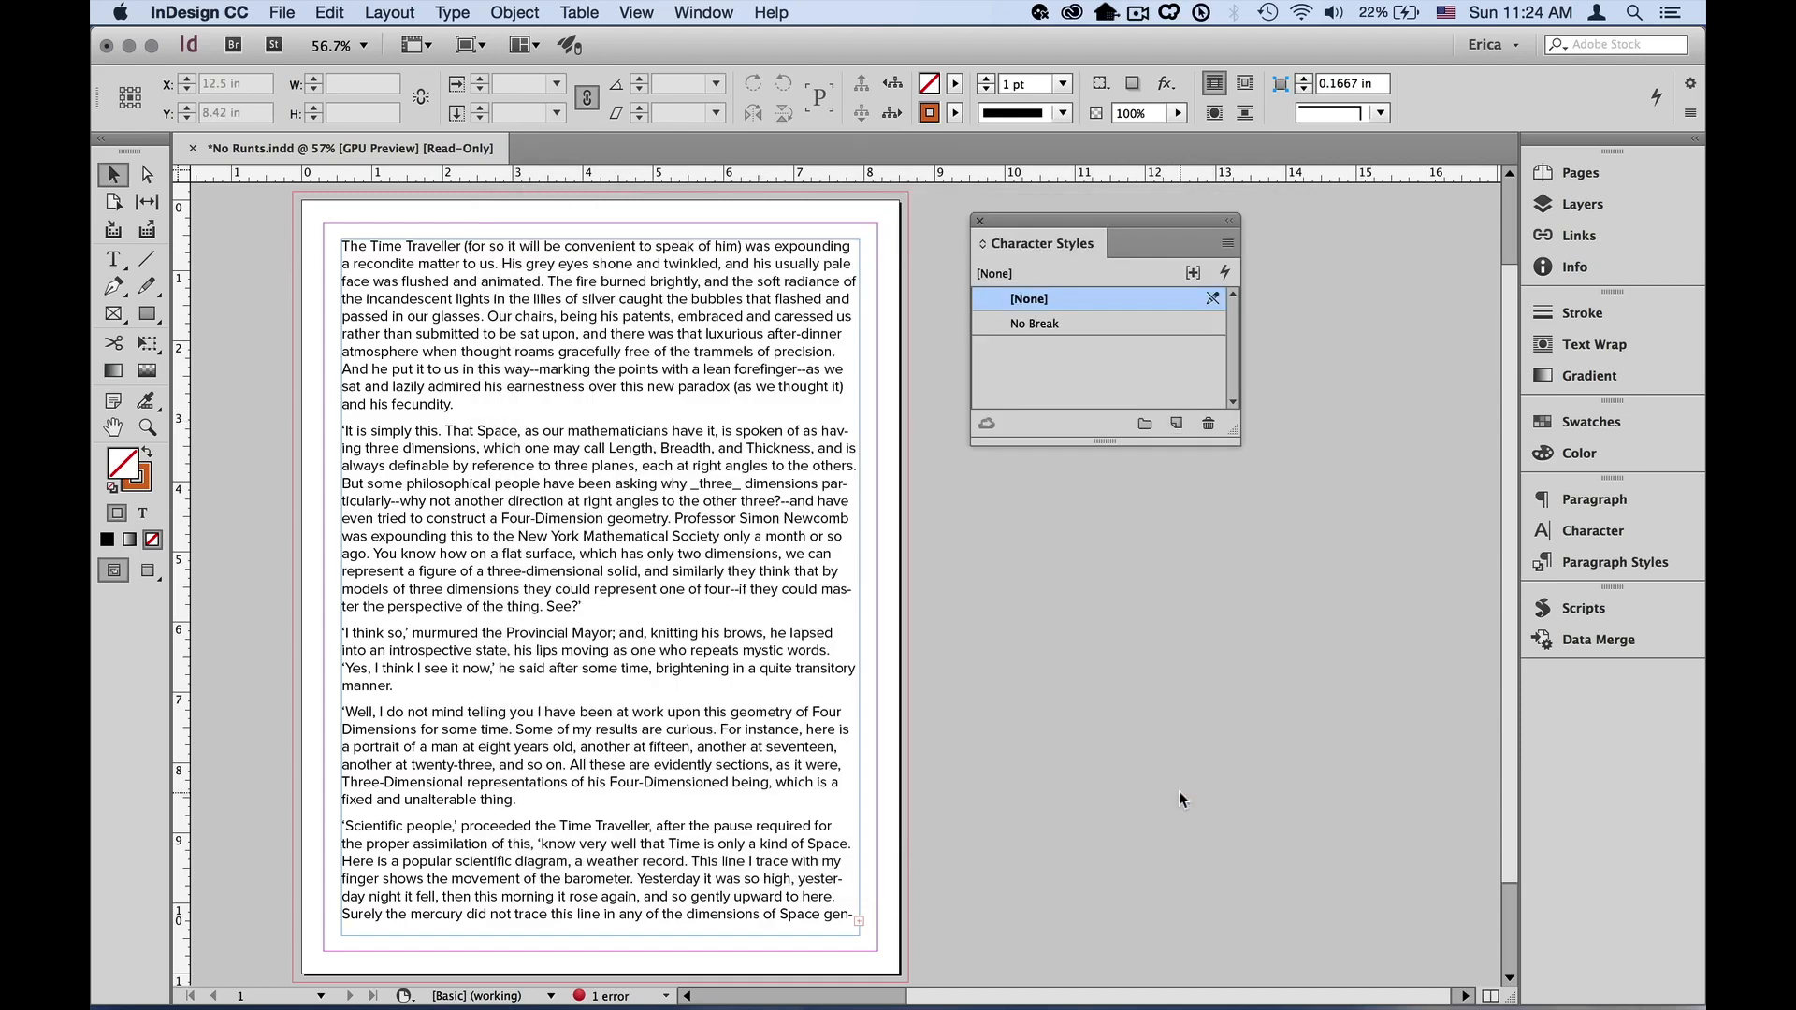
Step: Place the text cursor in the second paragraph and float the Paragraph Styles panel below the Character Styles panel
{"action": "left_click", "coordinate": [518, 387]}
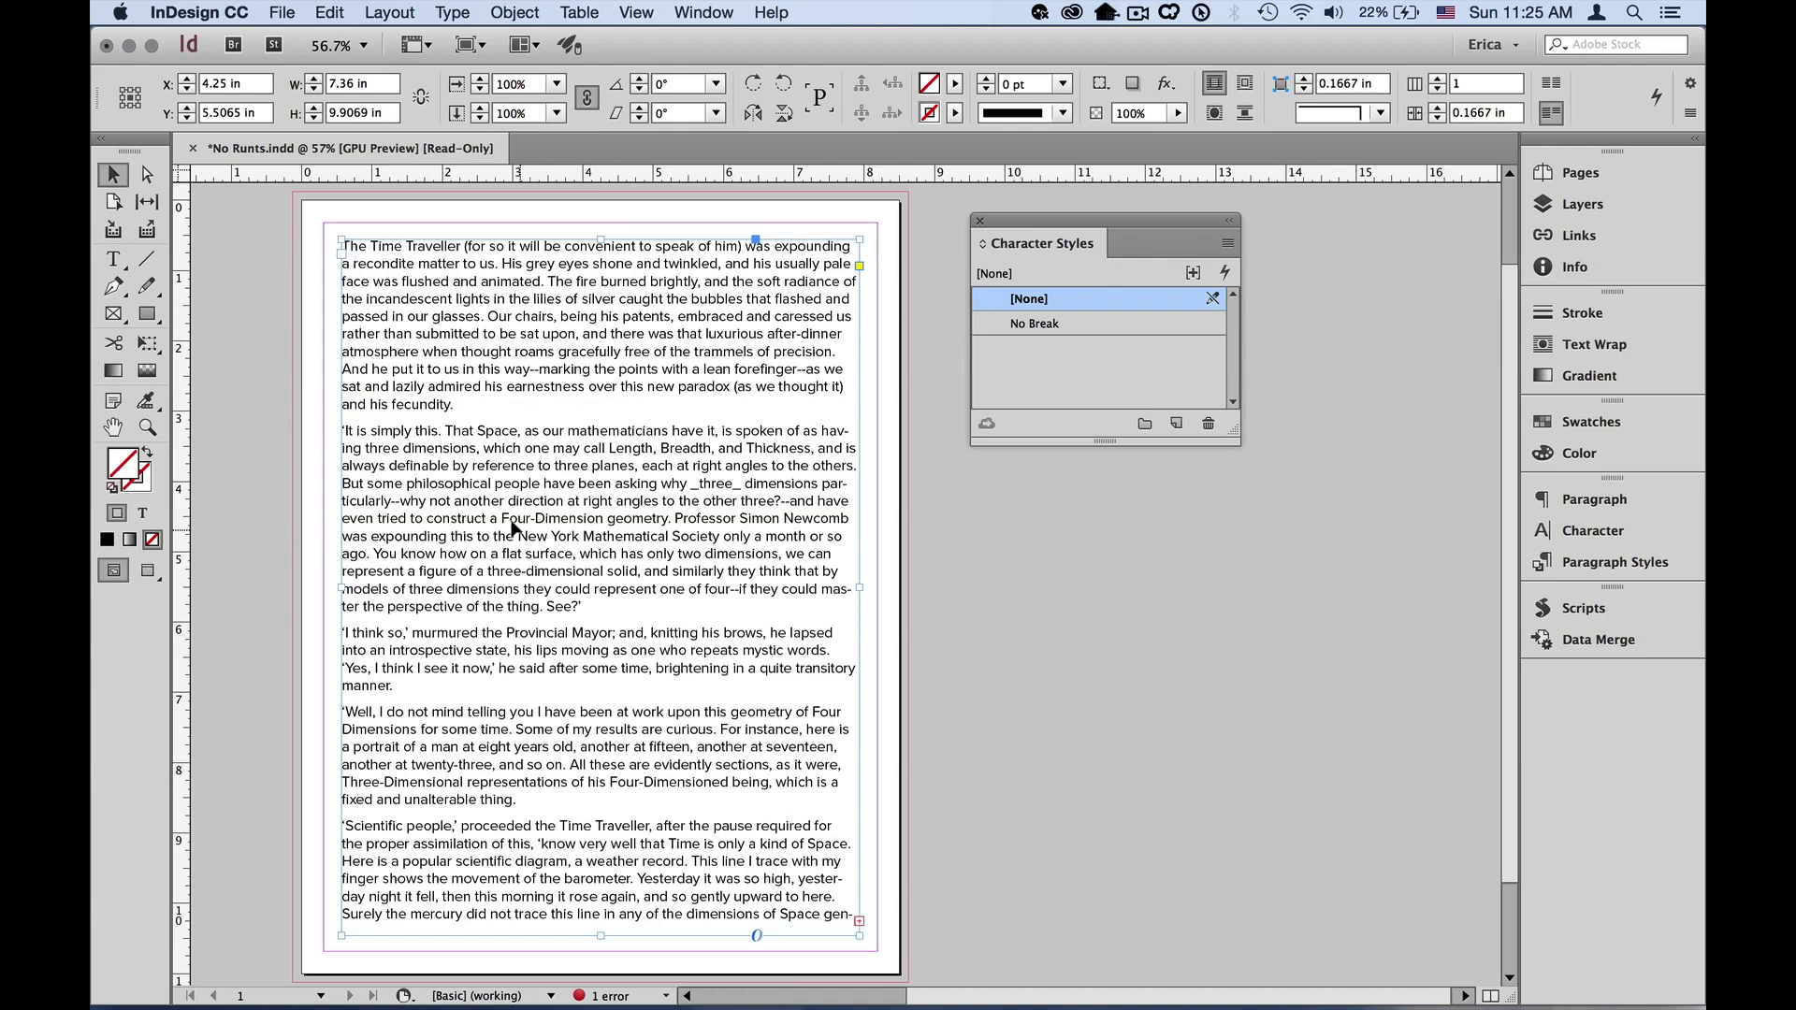
{"action": "double_click", "coordinate": [515, 533]}
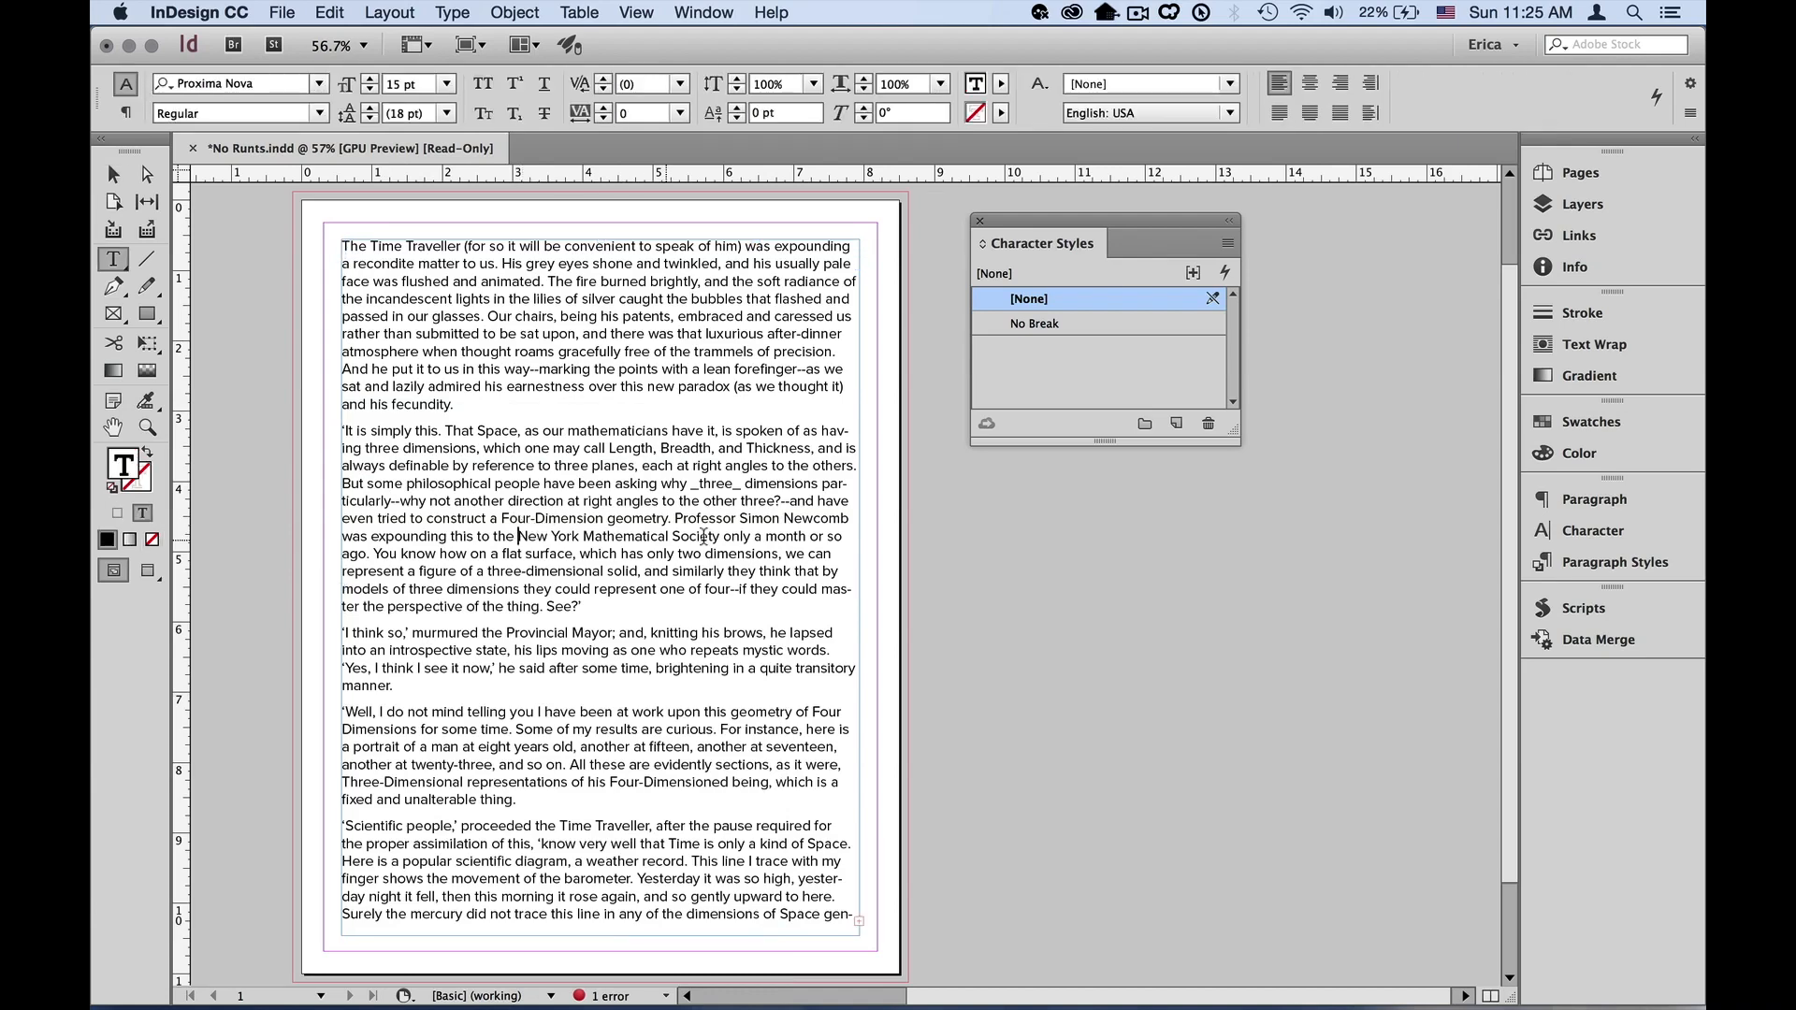
{"action": "left_click", "coordinate": [1617, 563]}
{"action": "left_click", "coordinate": [1601, 533]}
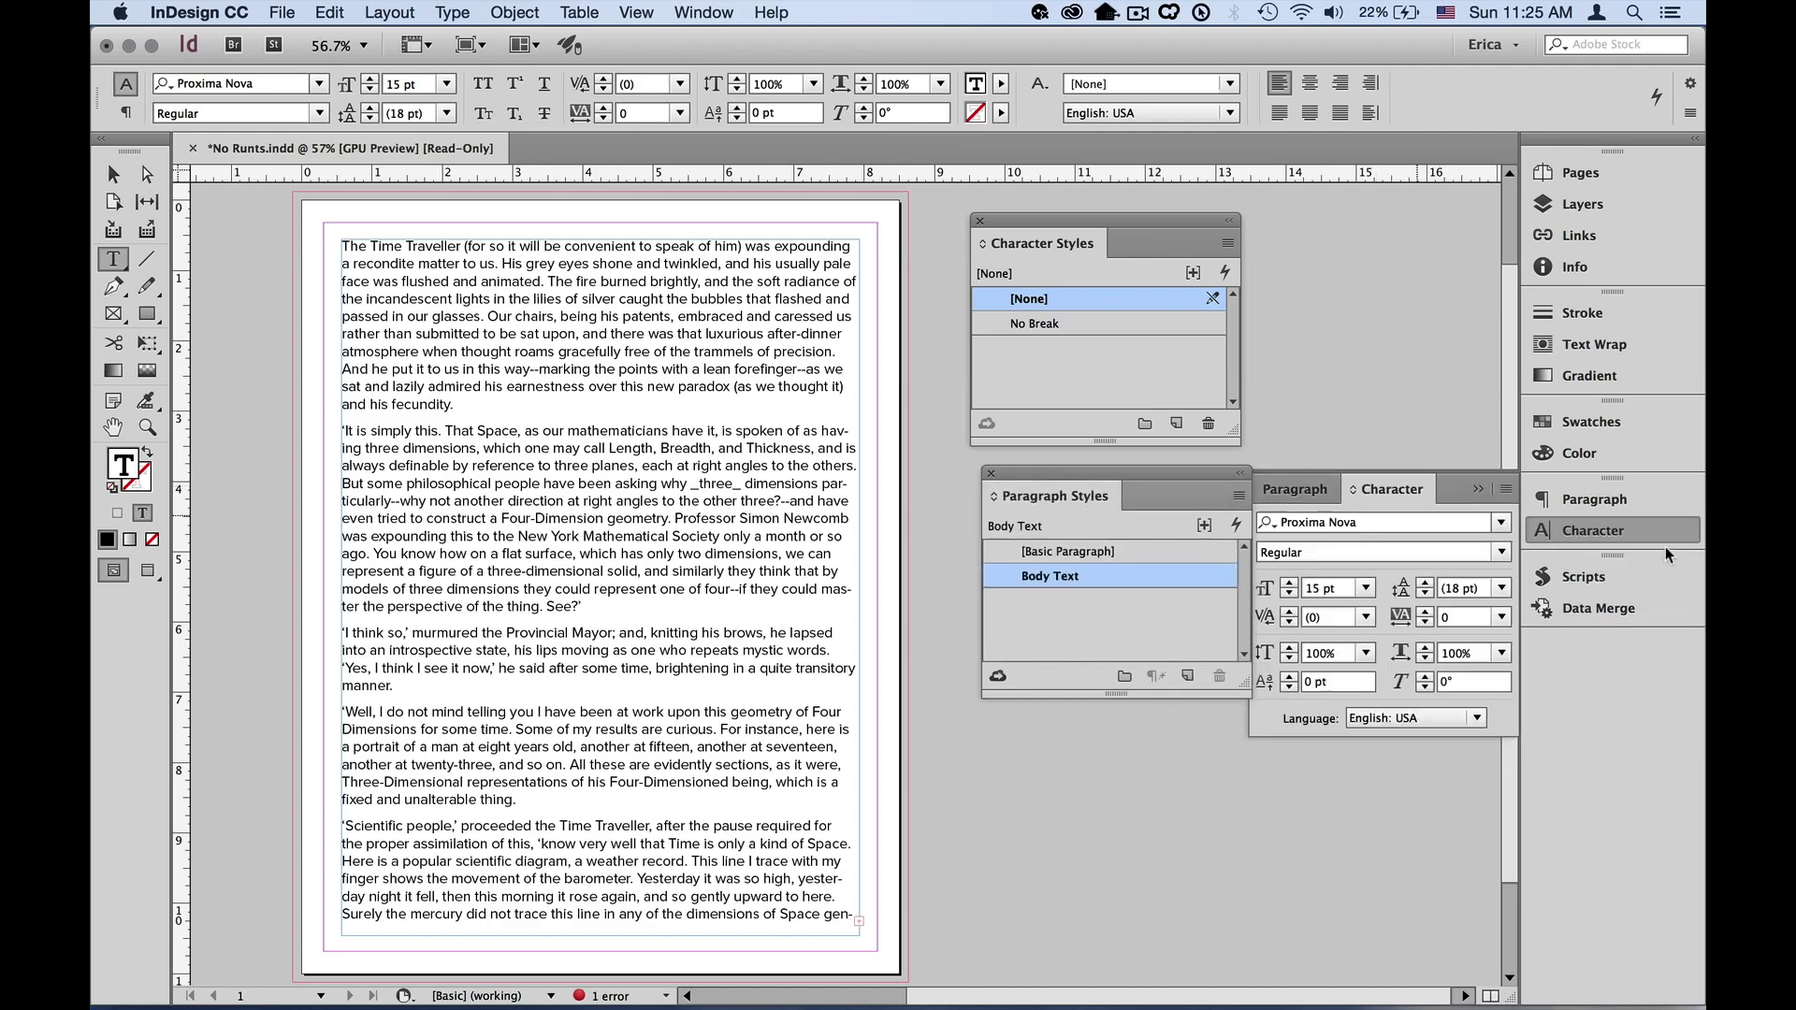
{"action": "left_click", "coordinate": [1650, 529]}
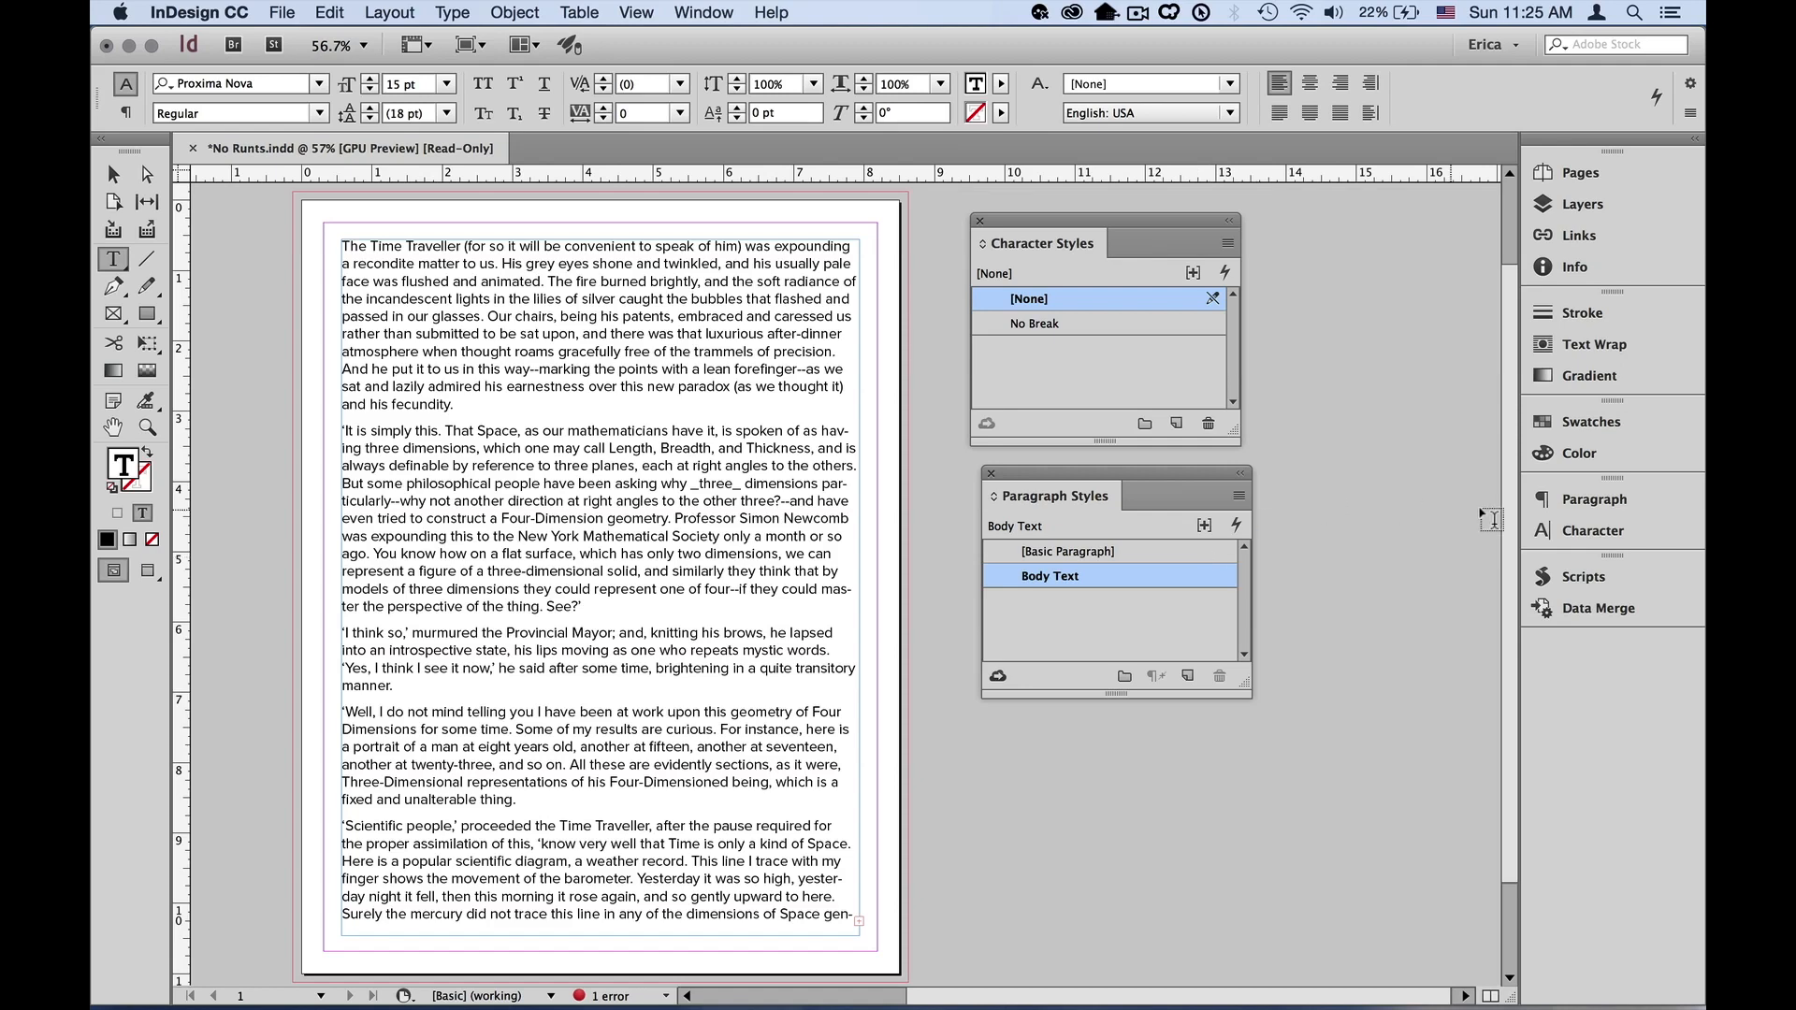
Step: Add a GREP style to the Body Text paragraph style that applies the No Break character style
{"action": "double_click", "coordinate": [1097, 574]}
{"action": "left_click_drag", "start_coordinate": [866, 163], "coordinate": [1001, 155]}
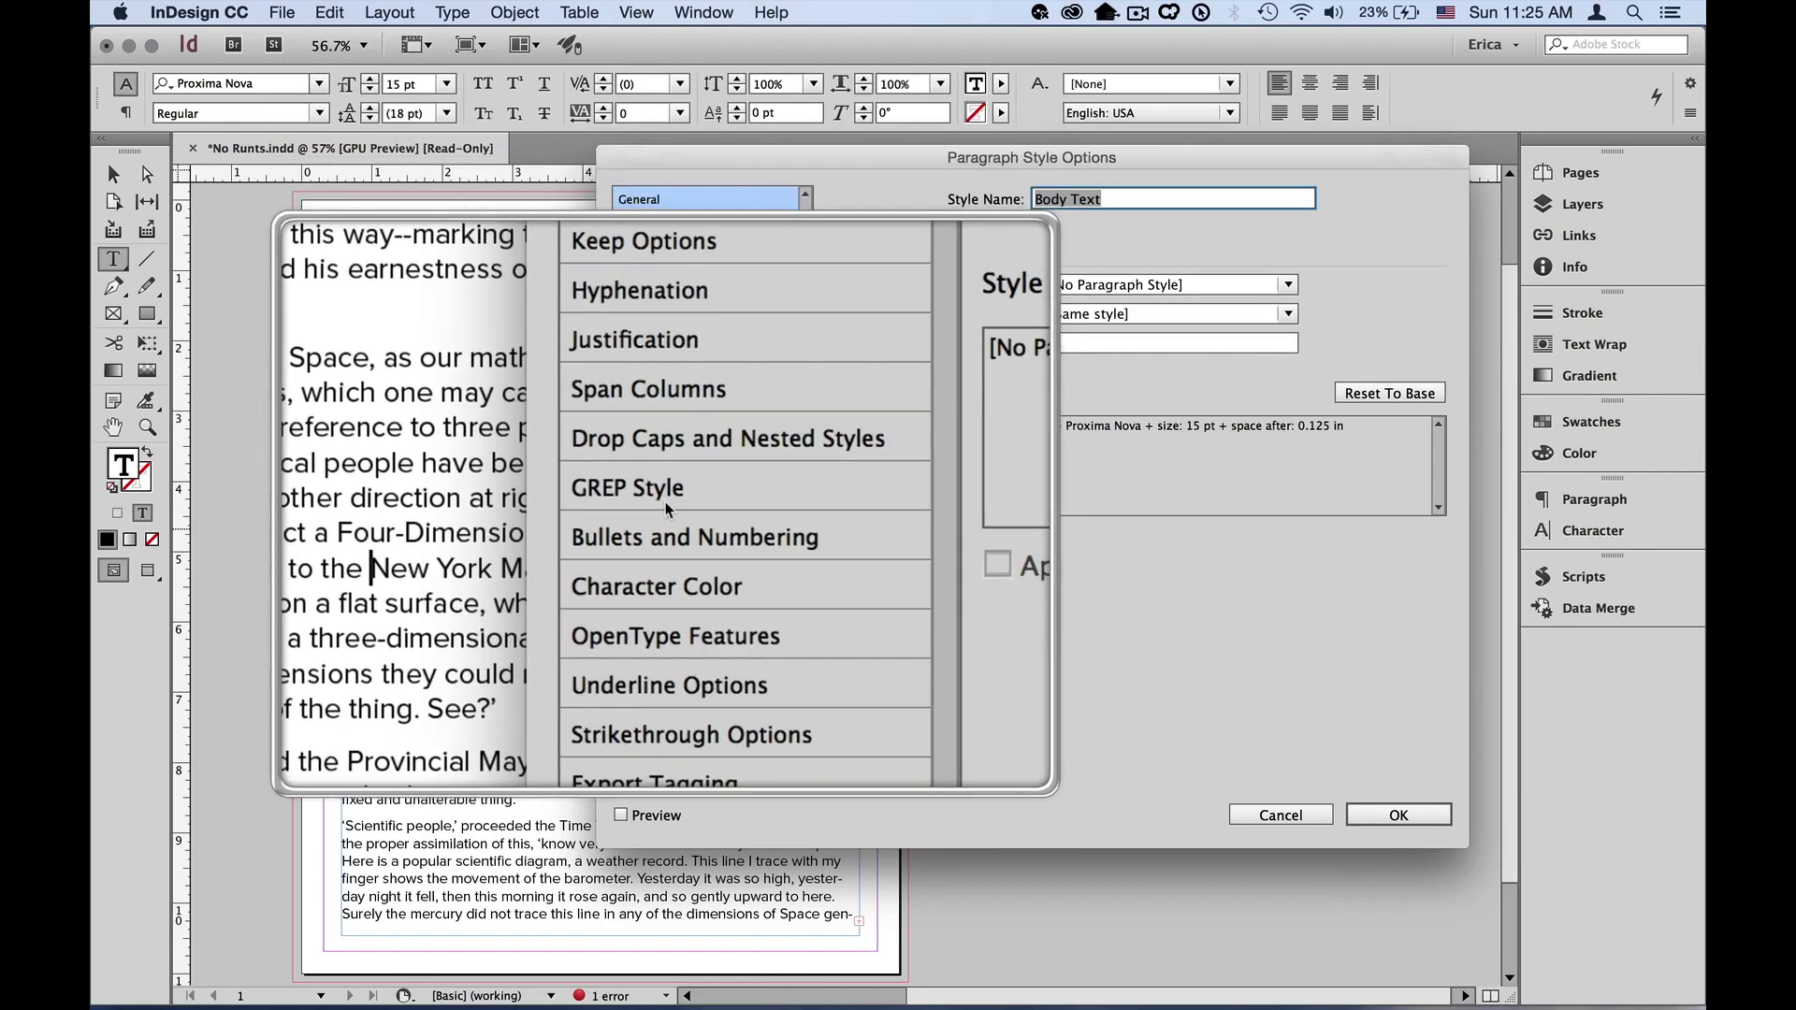
{"action": "left_click", "coordinate": [665, 501]}
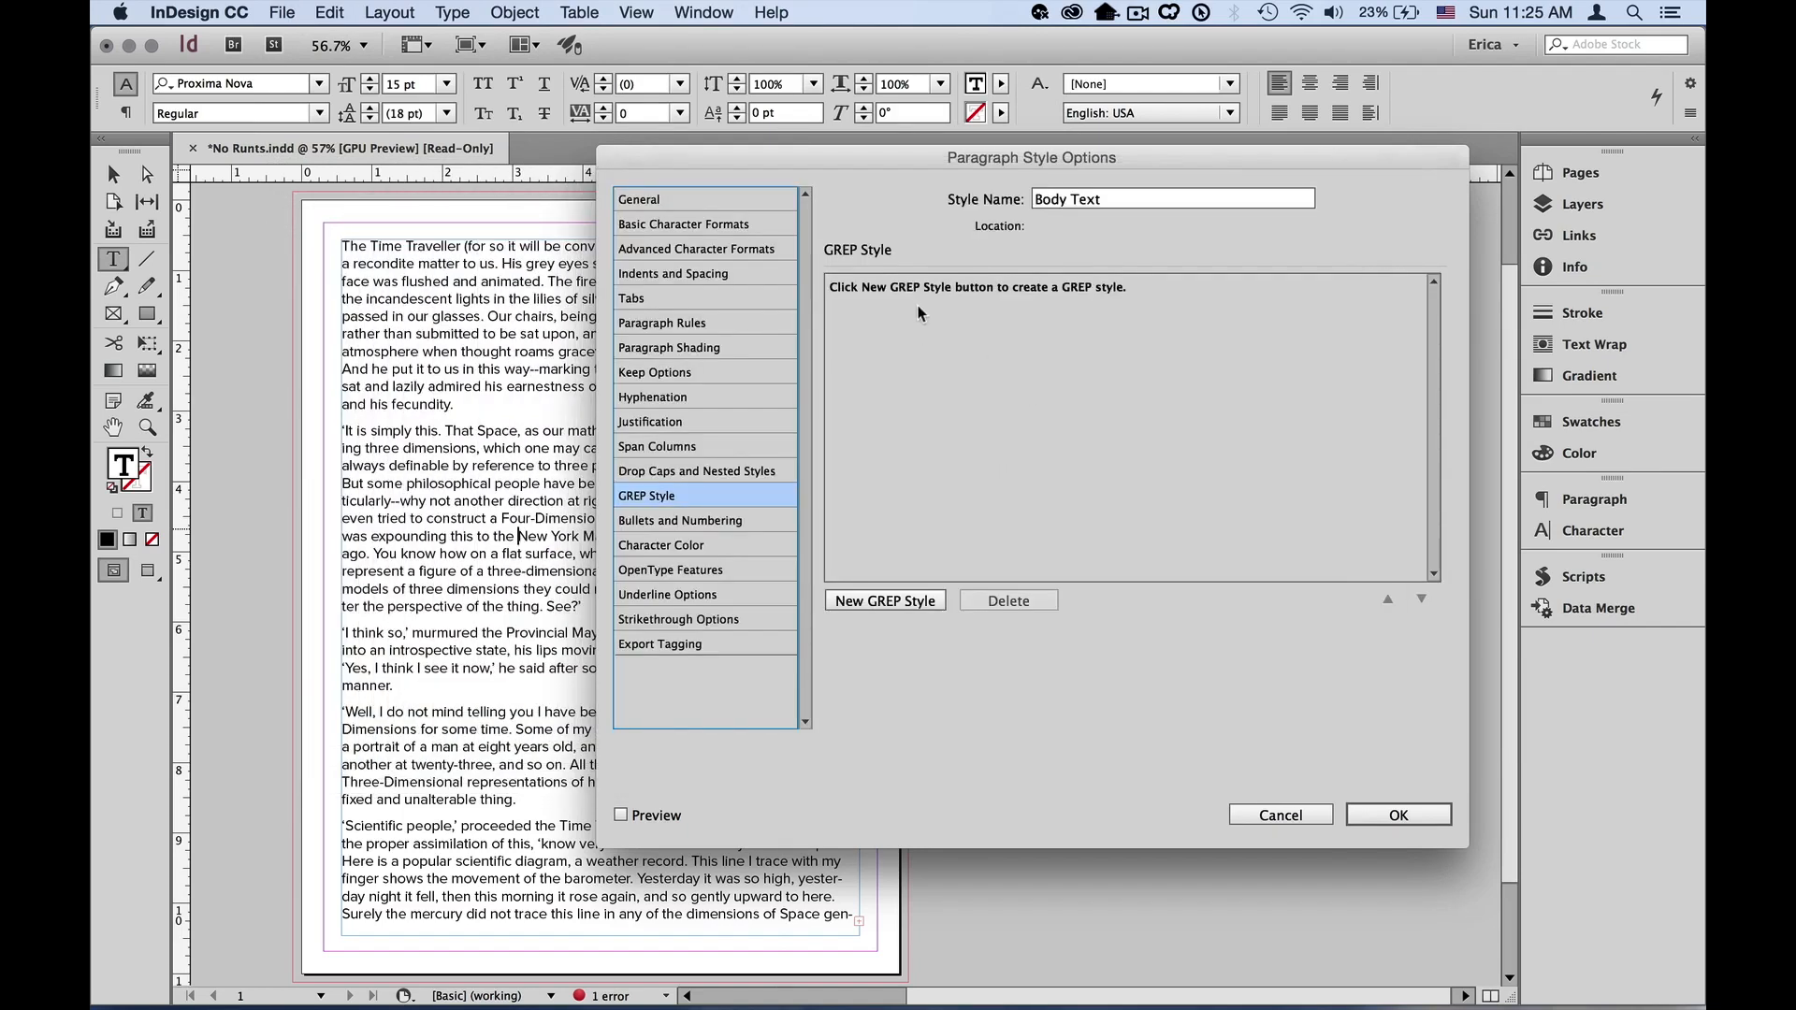
{"action": "left_click", "coordinate": [903, 601]}
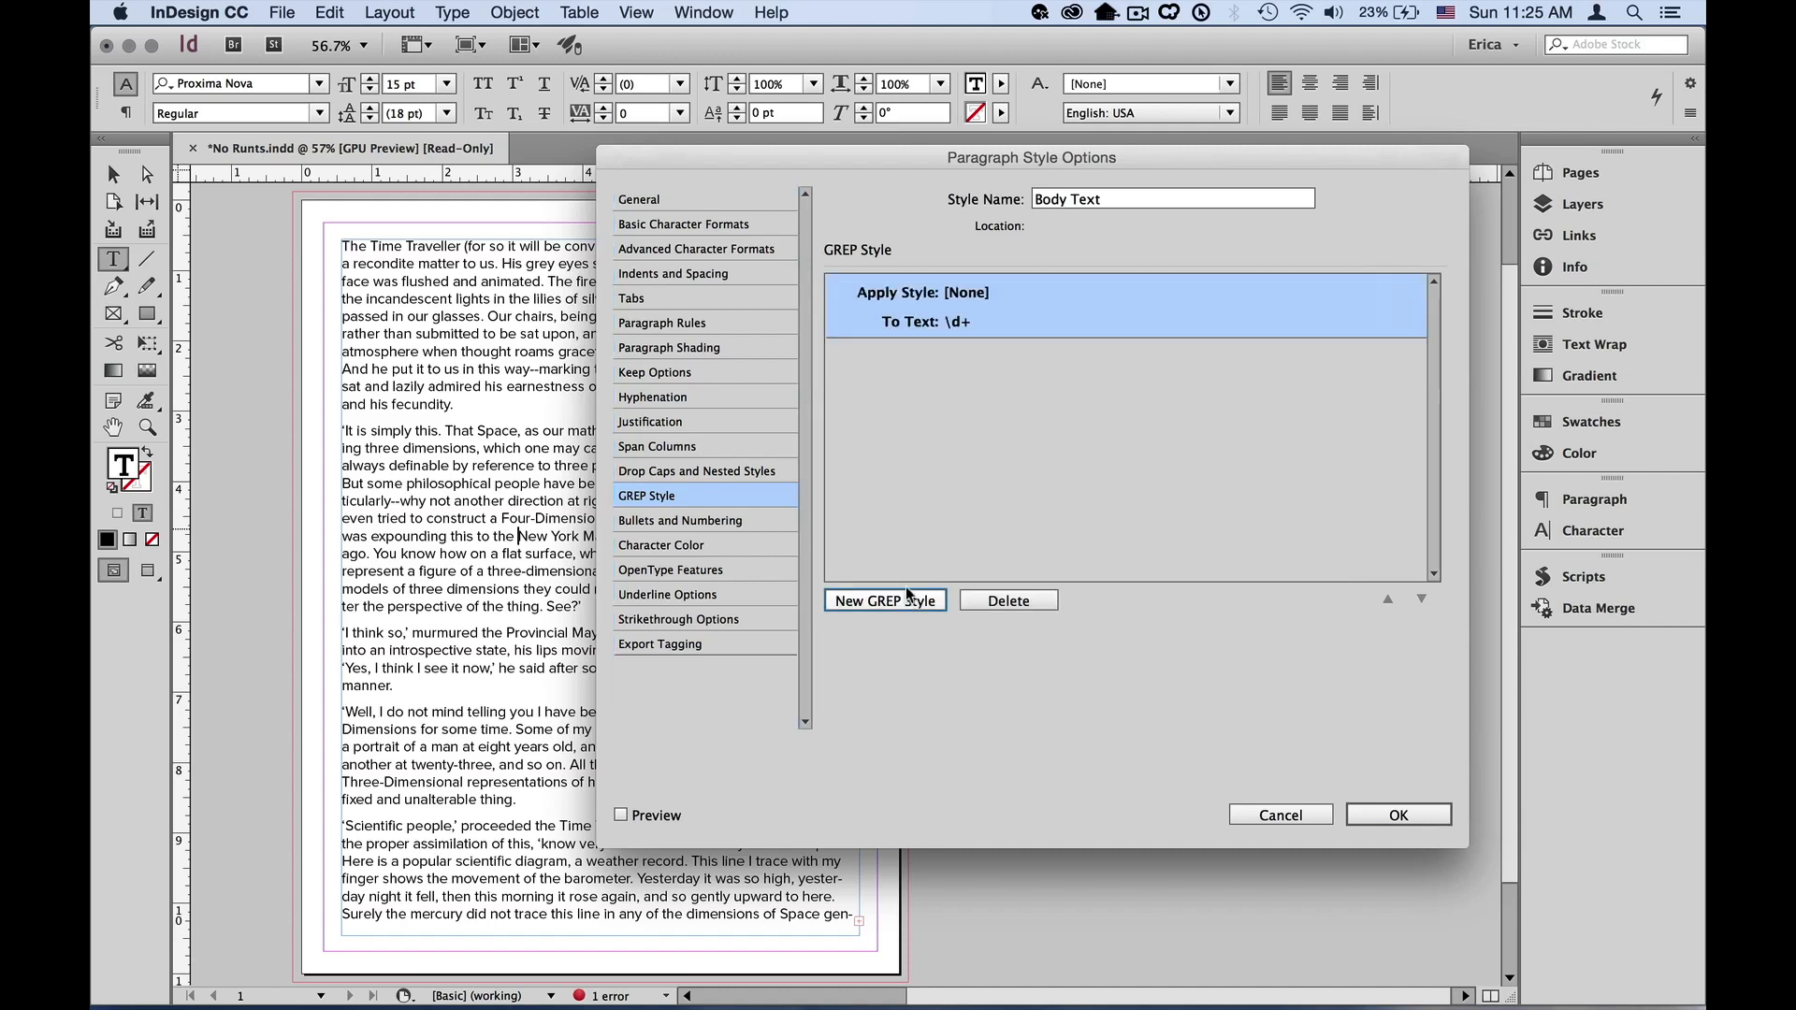
{"action": "left_click", "coordinate": [1001, 301]}
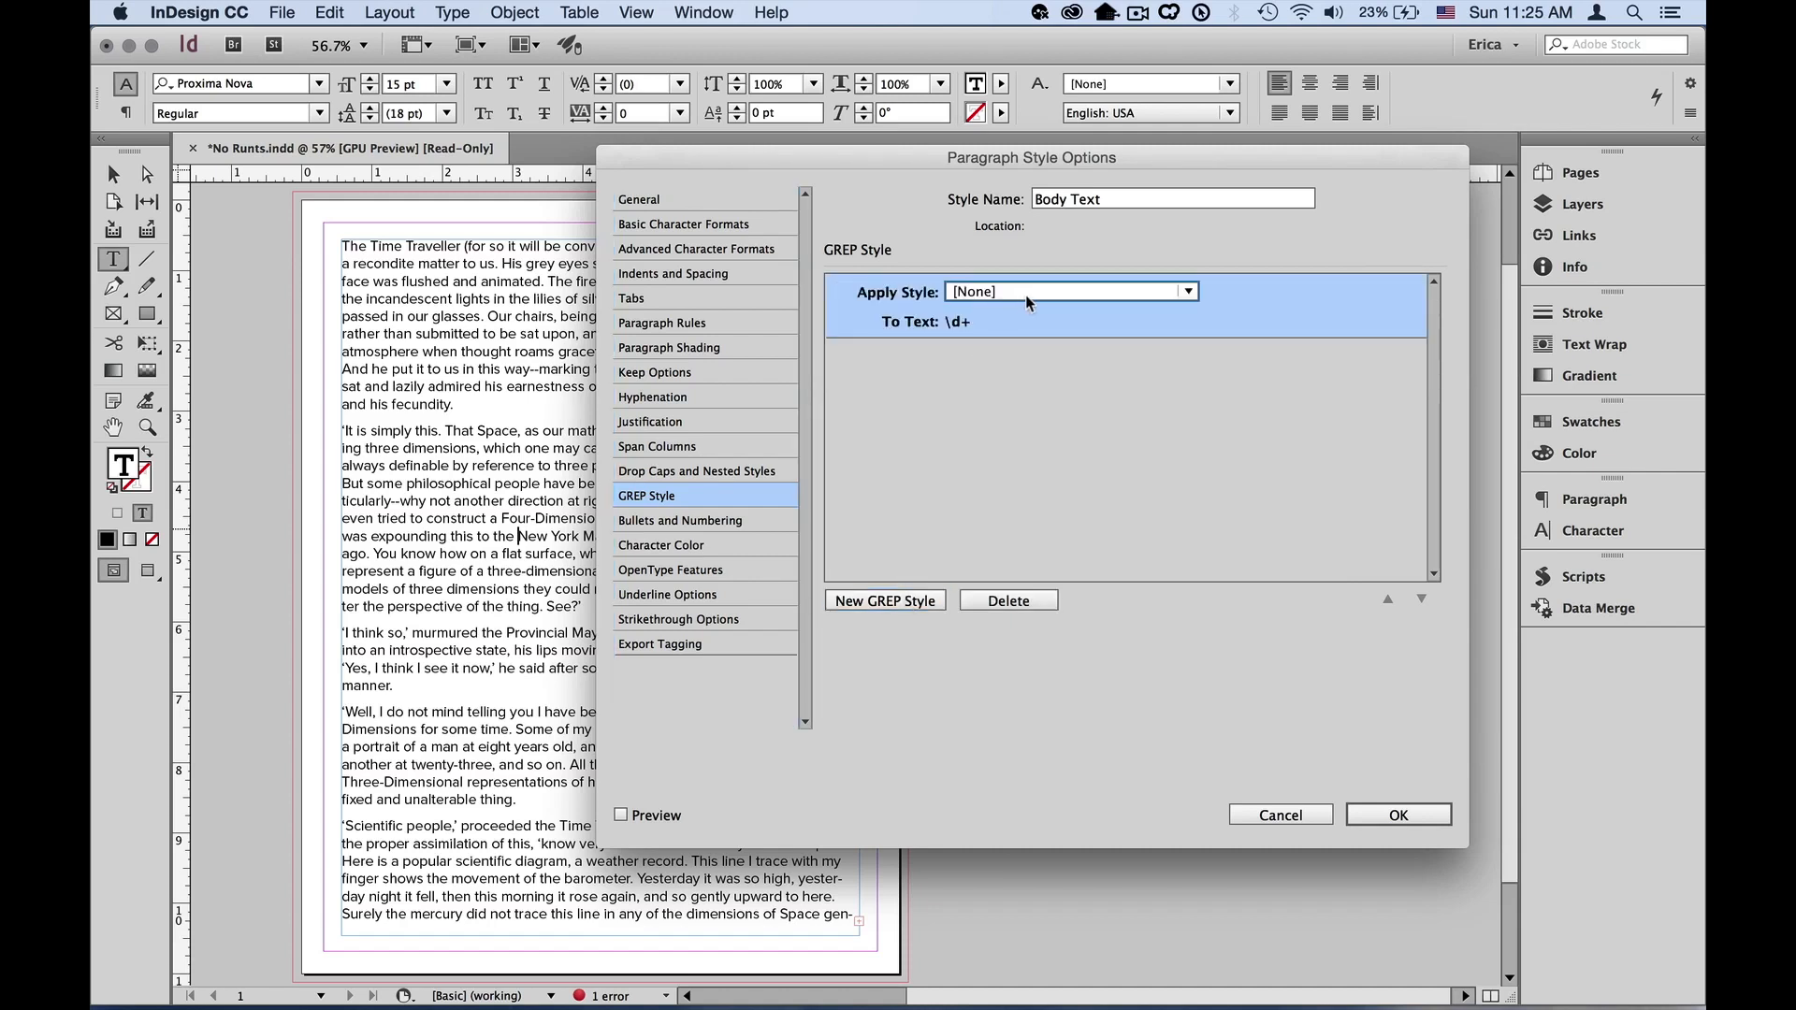
{"action": "left_click", "coordinate": [1188, 295]}
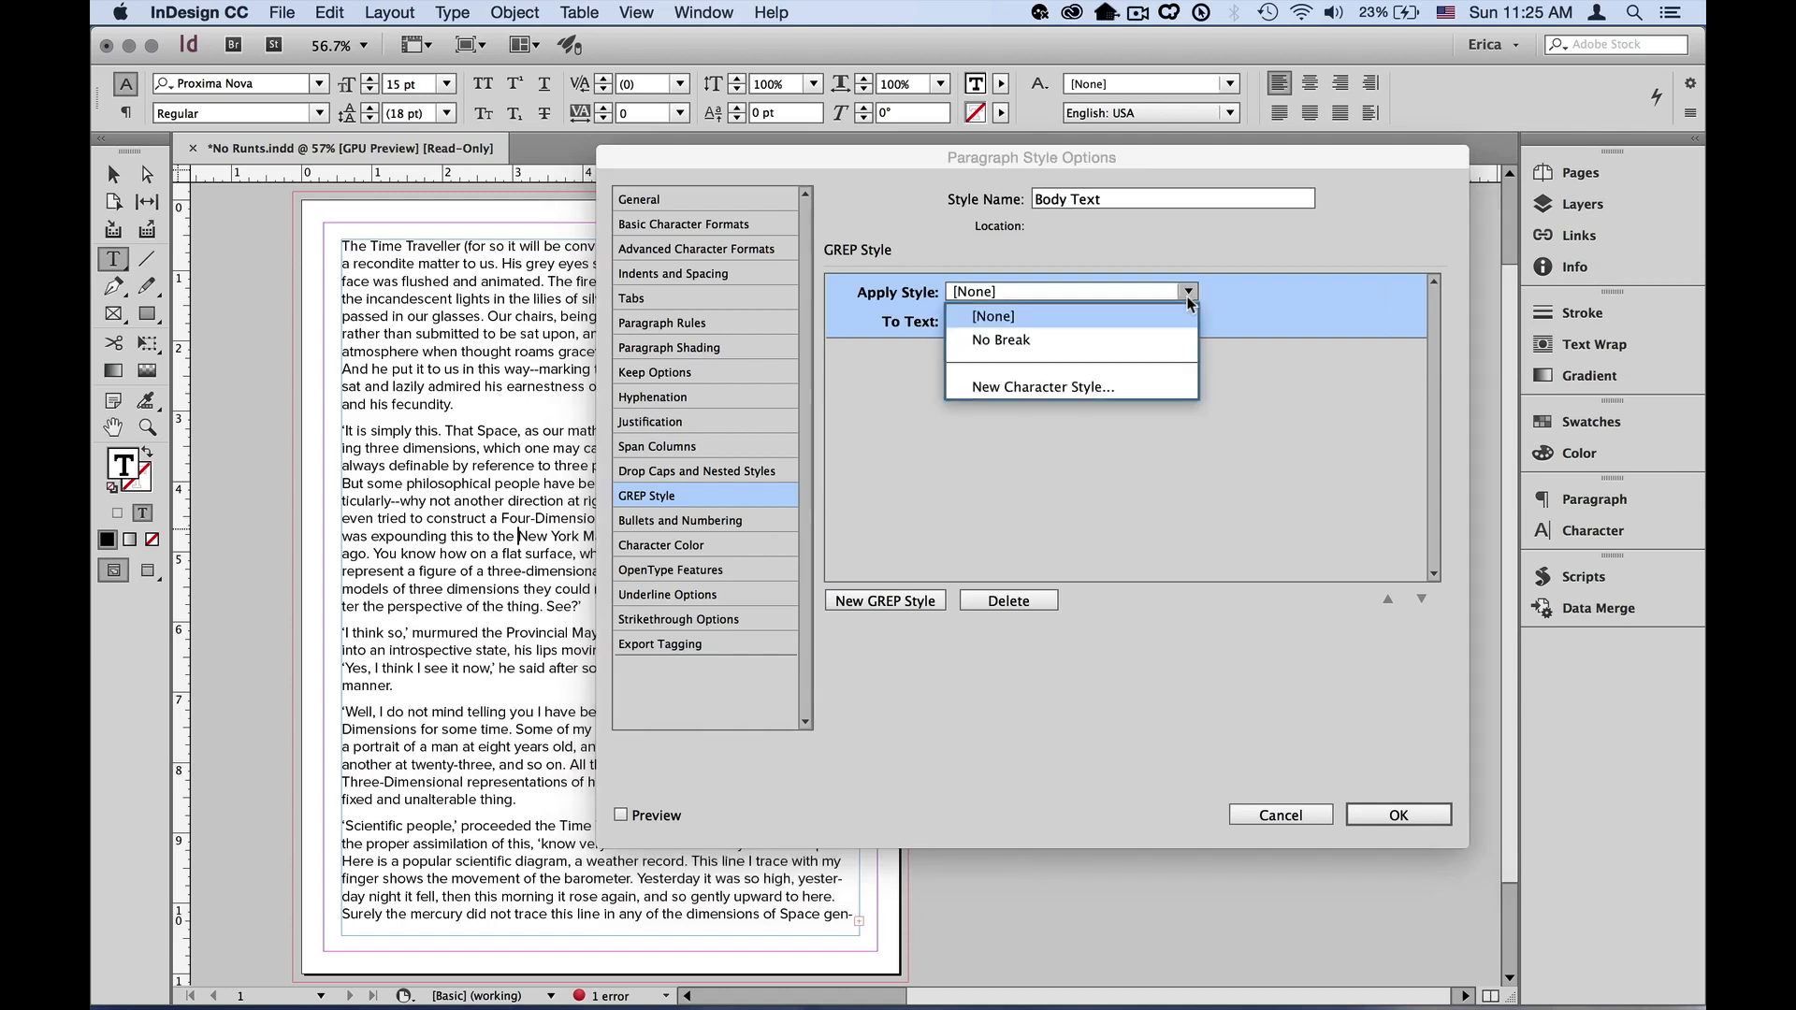
{"action": "left_click", "coordinate": [1133, 342]}
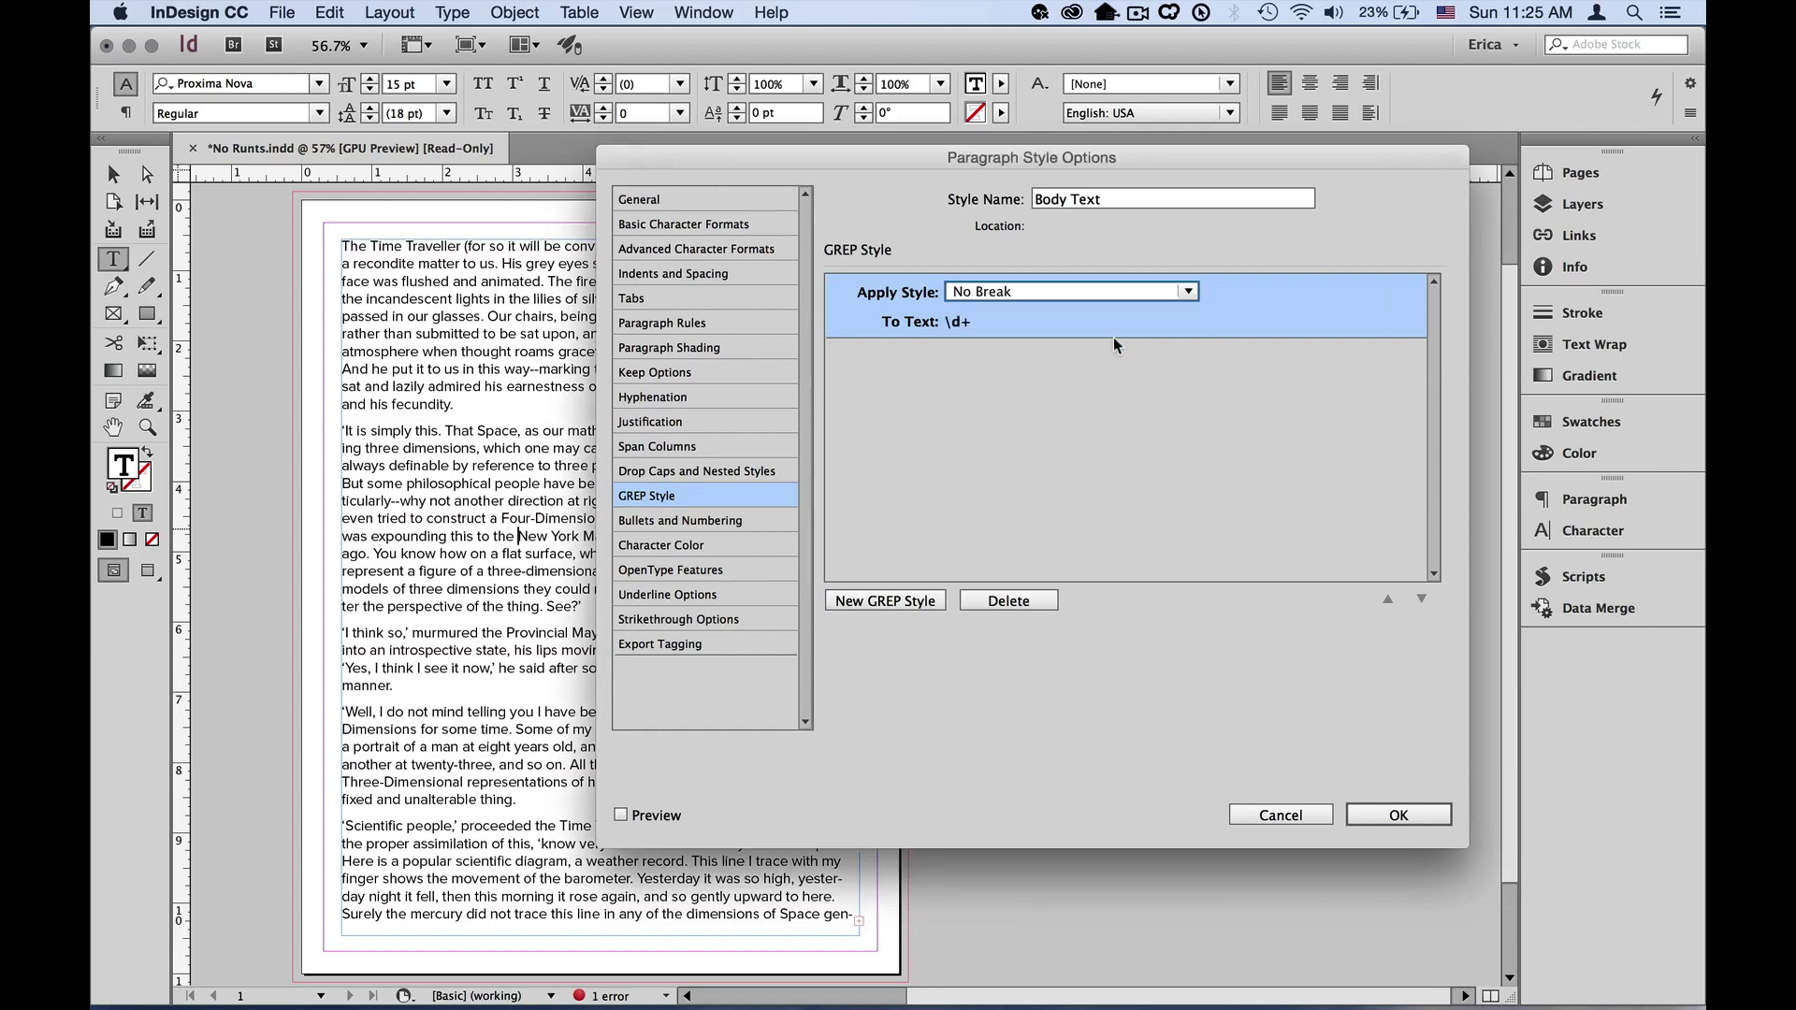
Step: Set the GREP style's text pattern to .{10}$ with preview enabled, and save the Body Text style
{"action": "left_click", "coordinate": [1010, 322]}
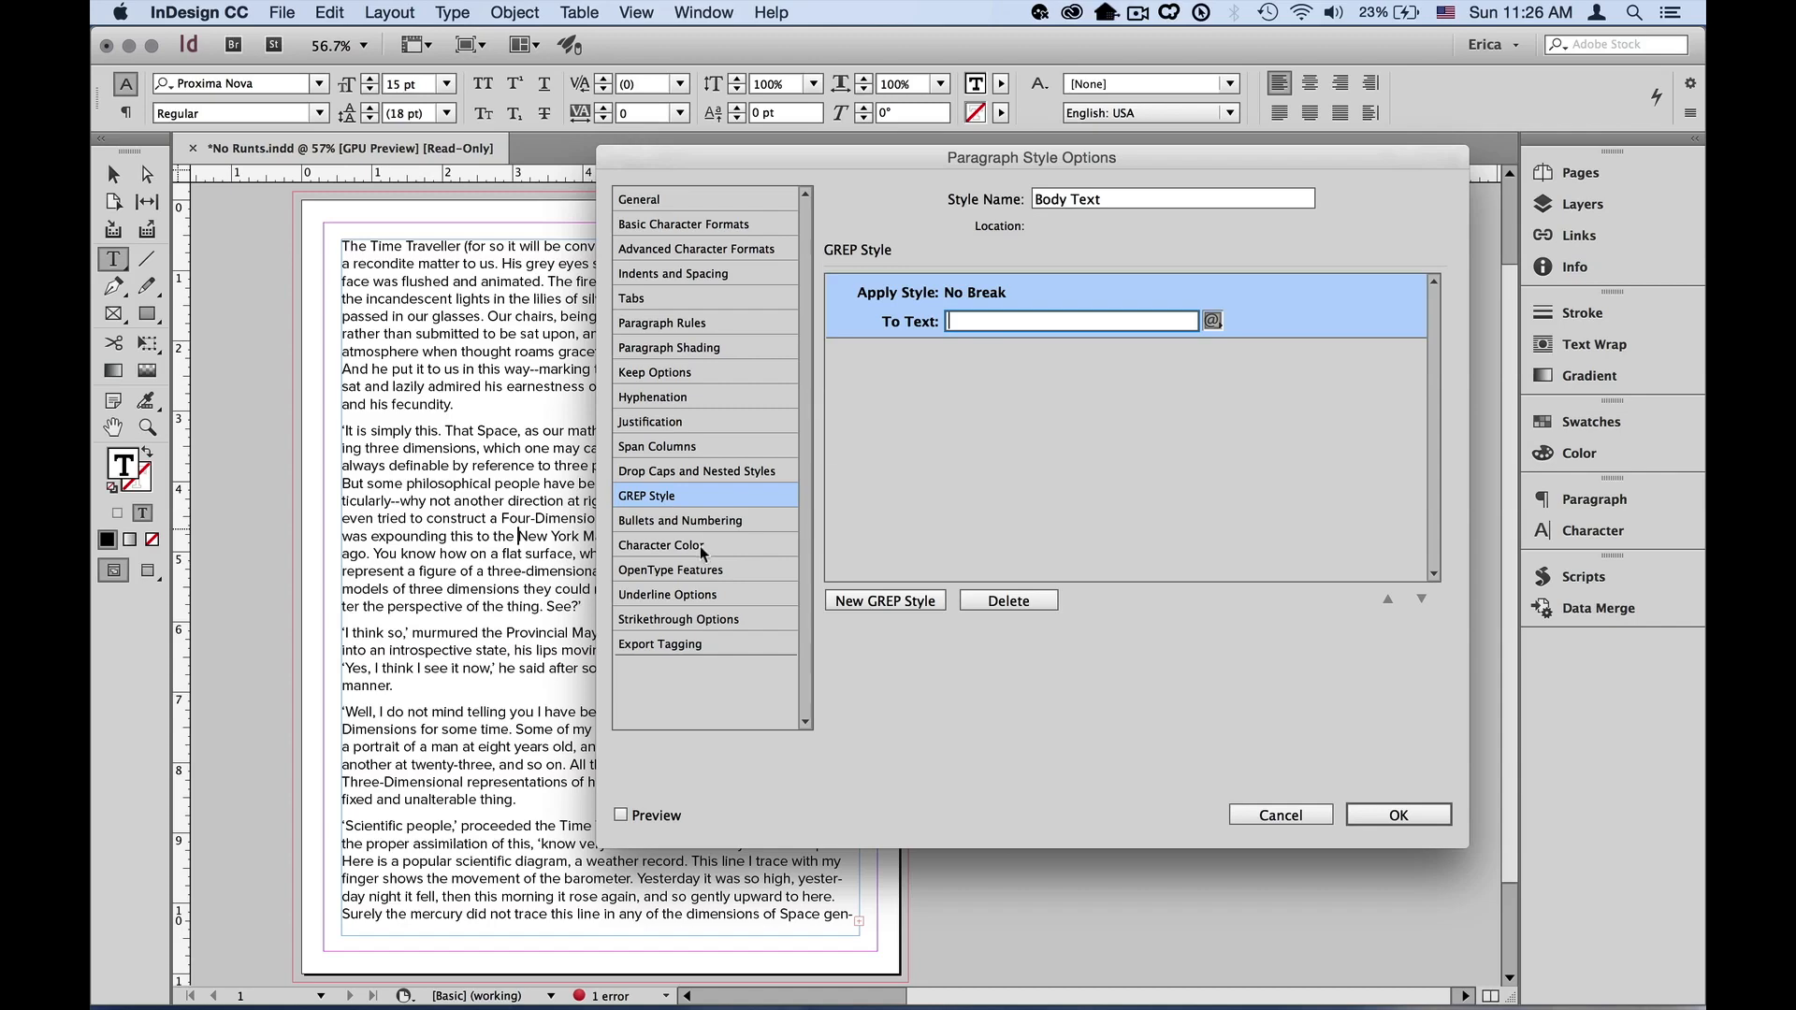
{"action": "left_click", "coordinate": [652, 816]}
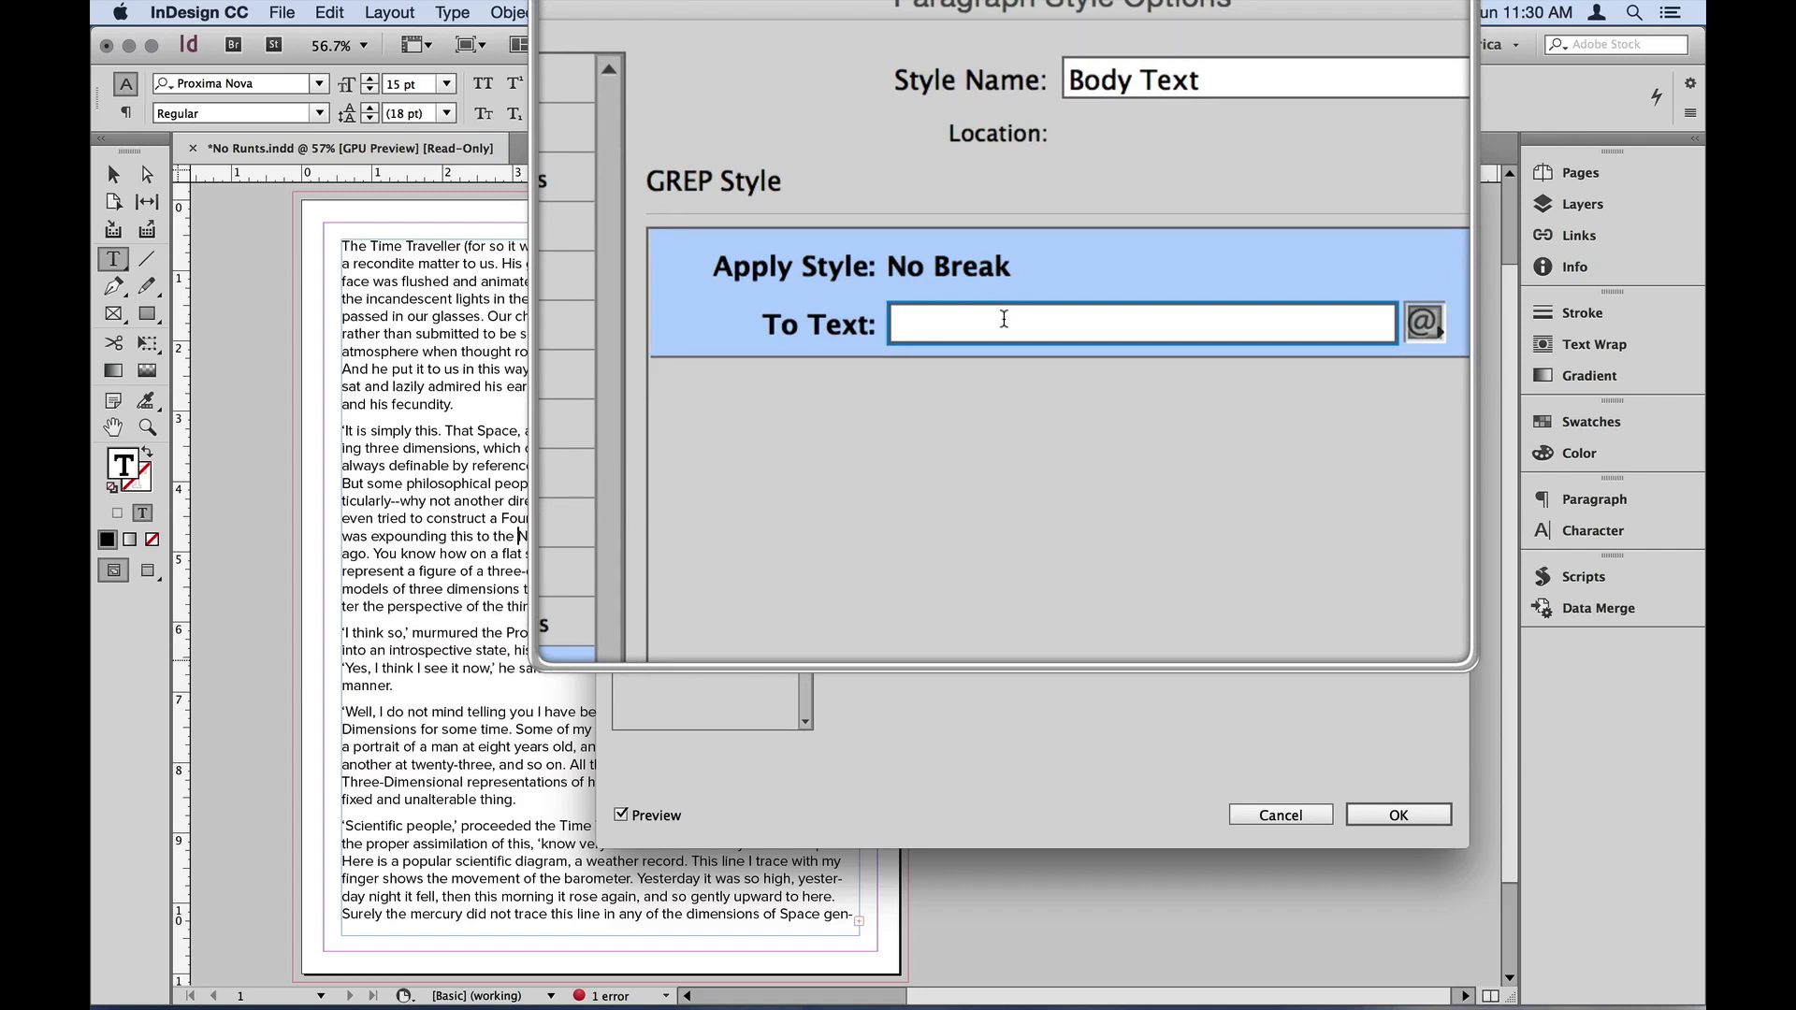
{"action": "type", "text": "."}
{"action": "type", "text": "{10}"}
{"action": "type", "text": "$"}
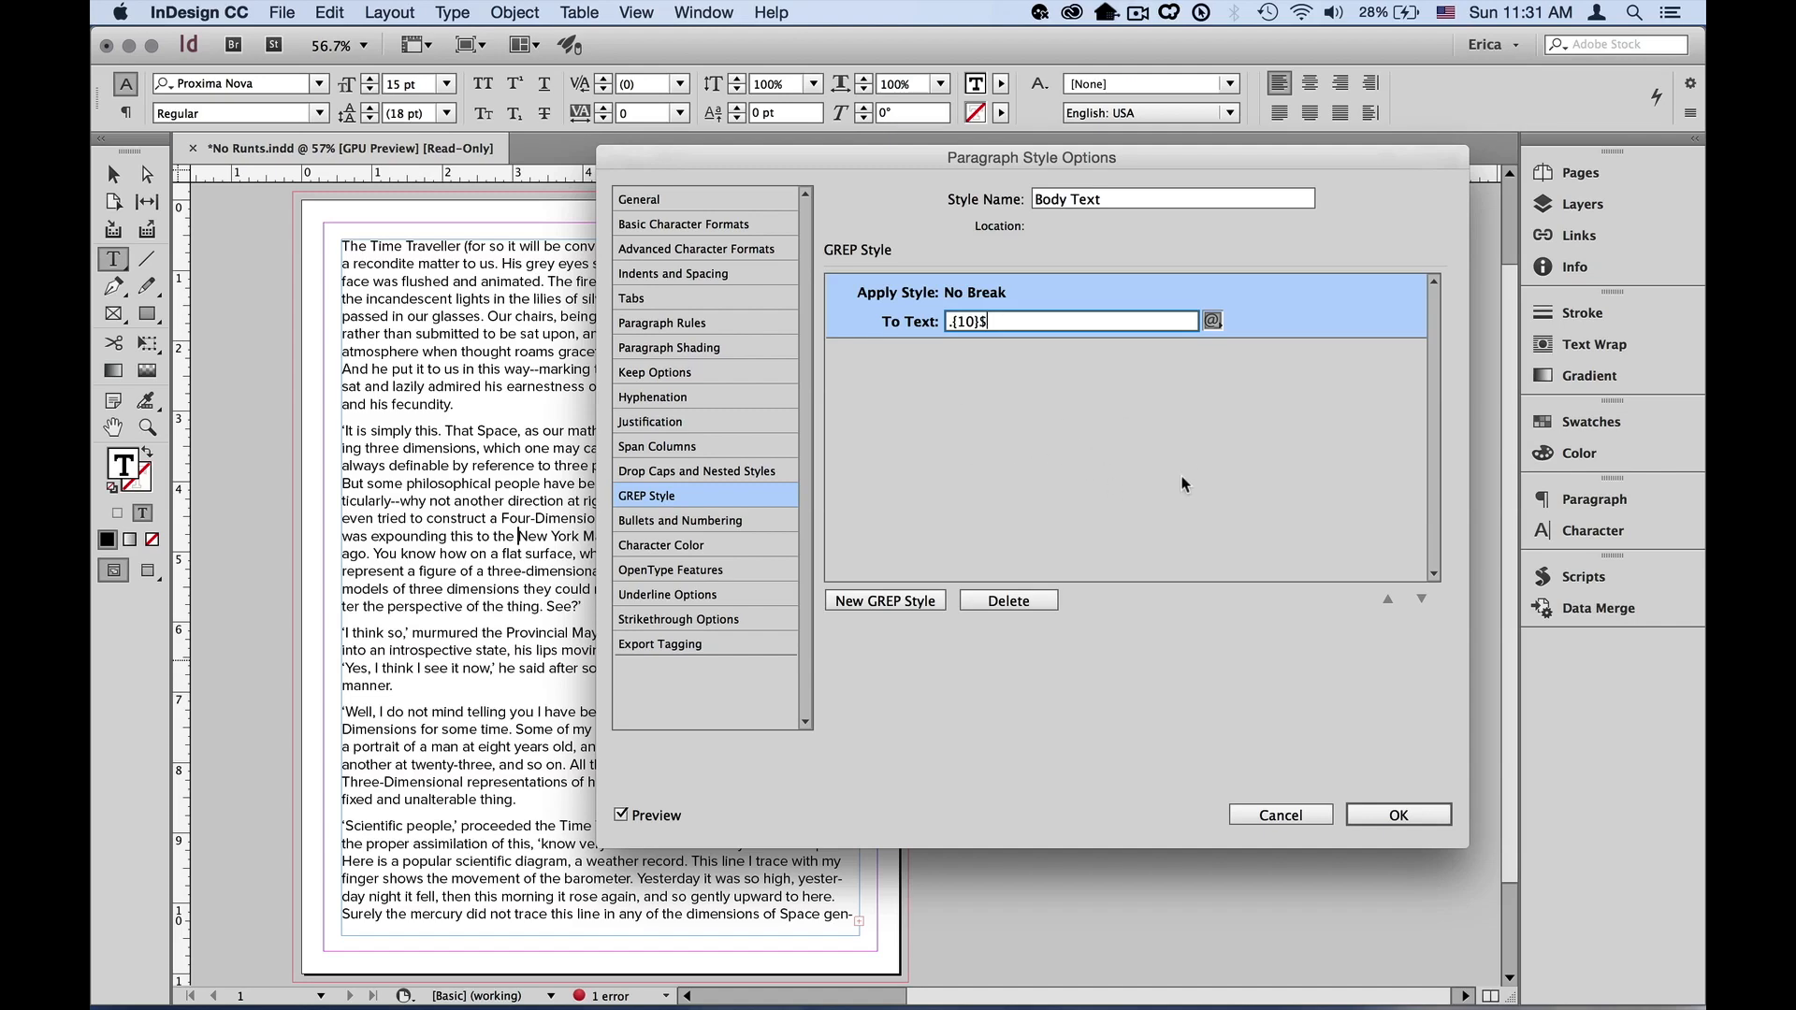
{"action": "left_click", "coordinate": [1181, 484]}
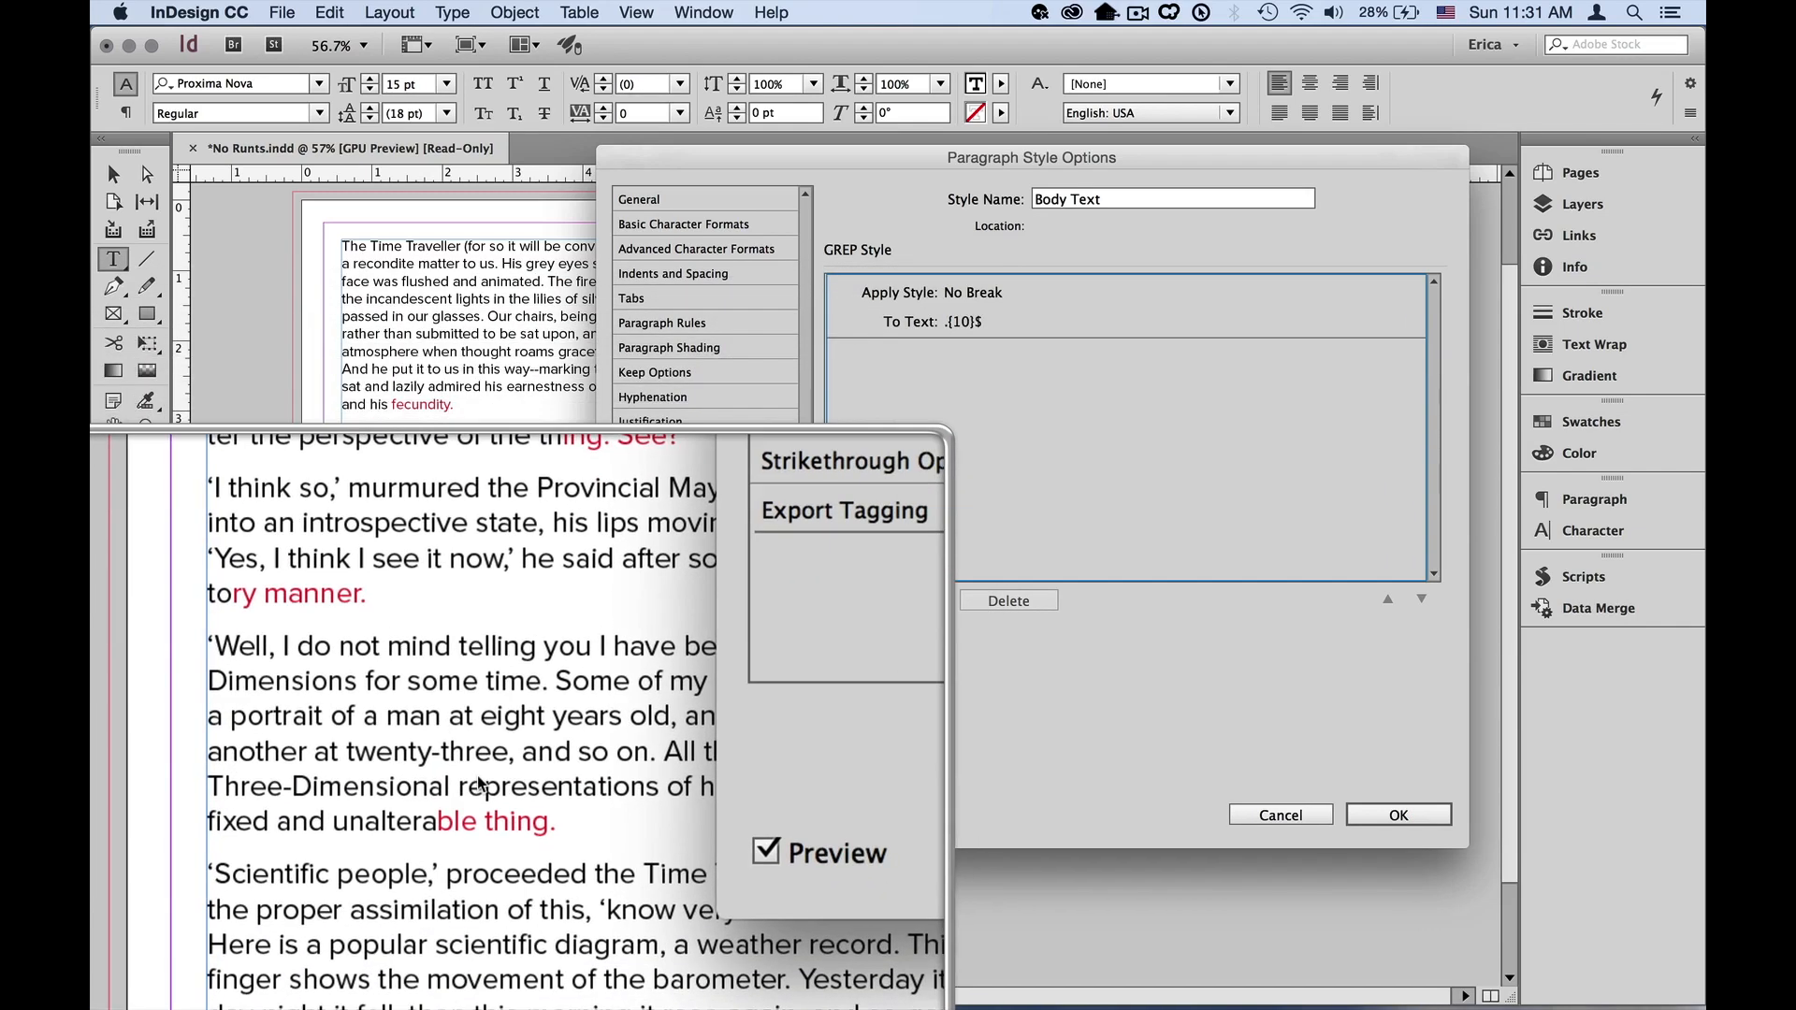
{"action": "left_click", "coordinate": [1421, 813]}
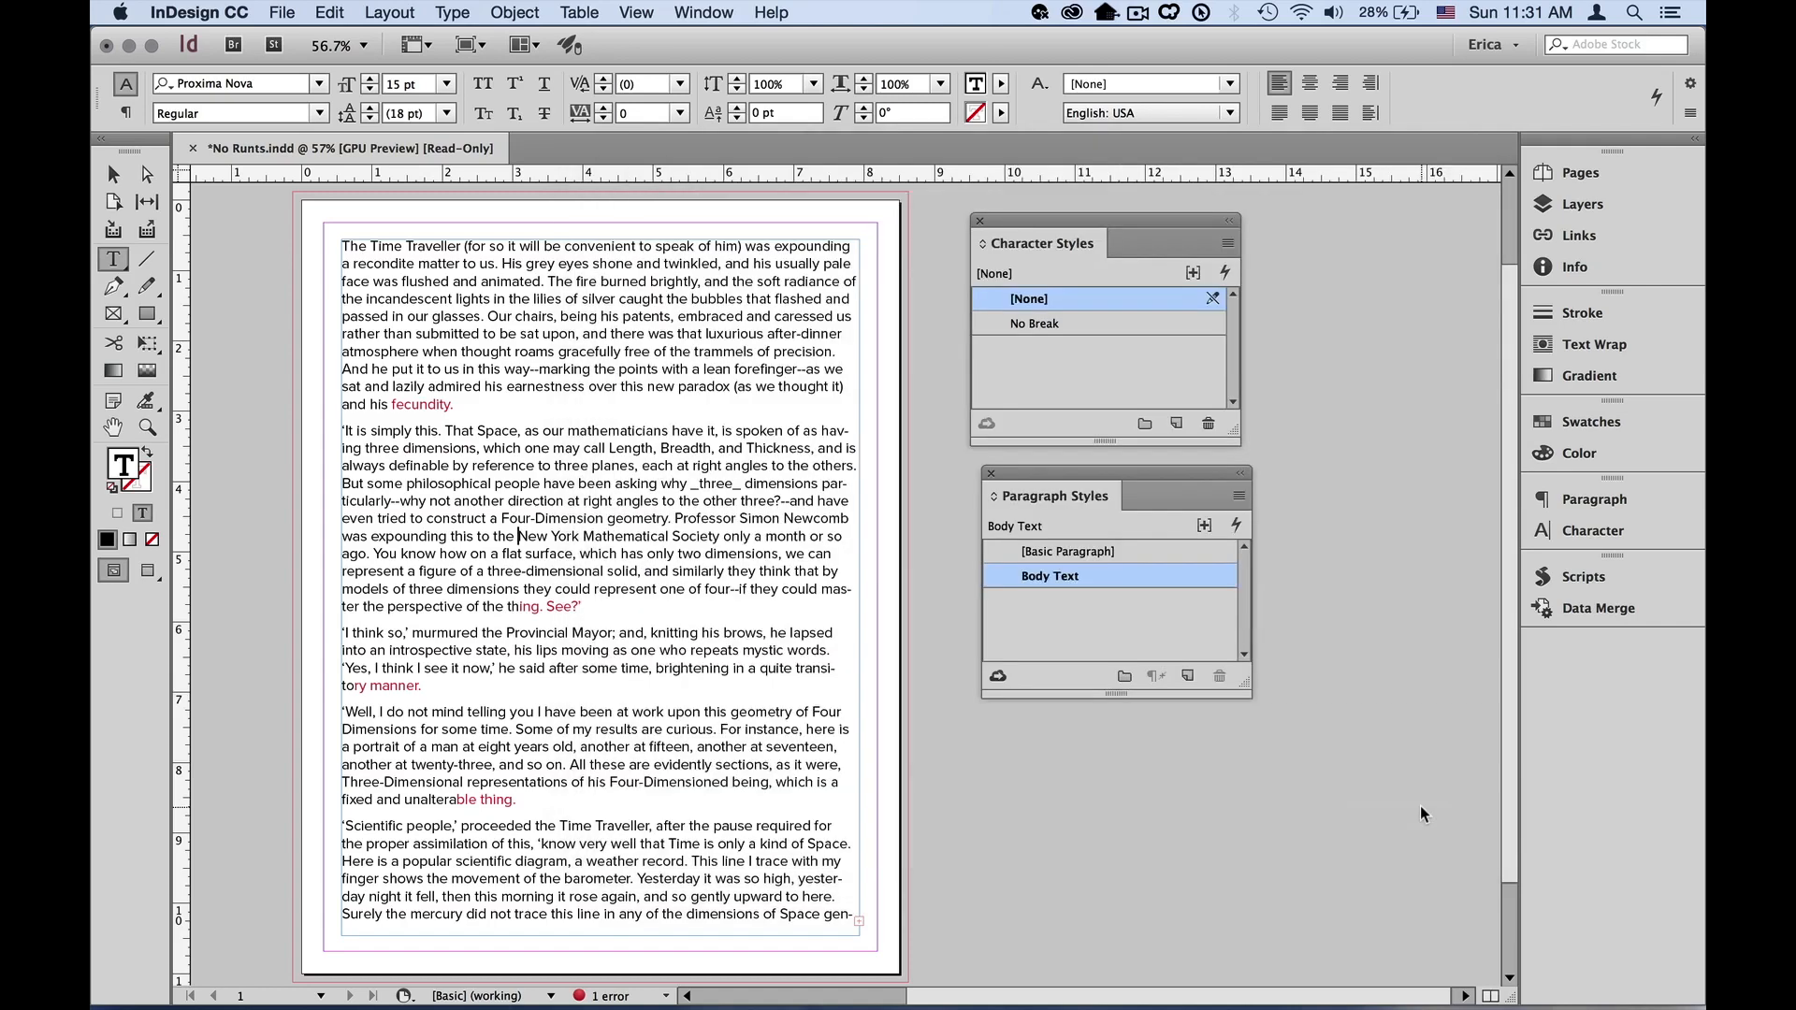
Step: Leave text editing and narrow the text frame slightly by moving its right edge inward
{"action": "key", "text": "Escape"}
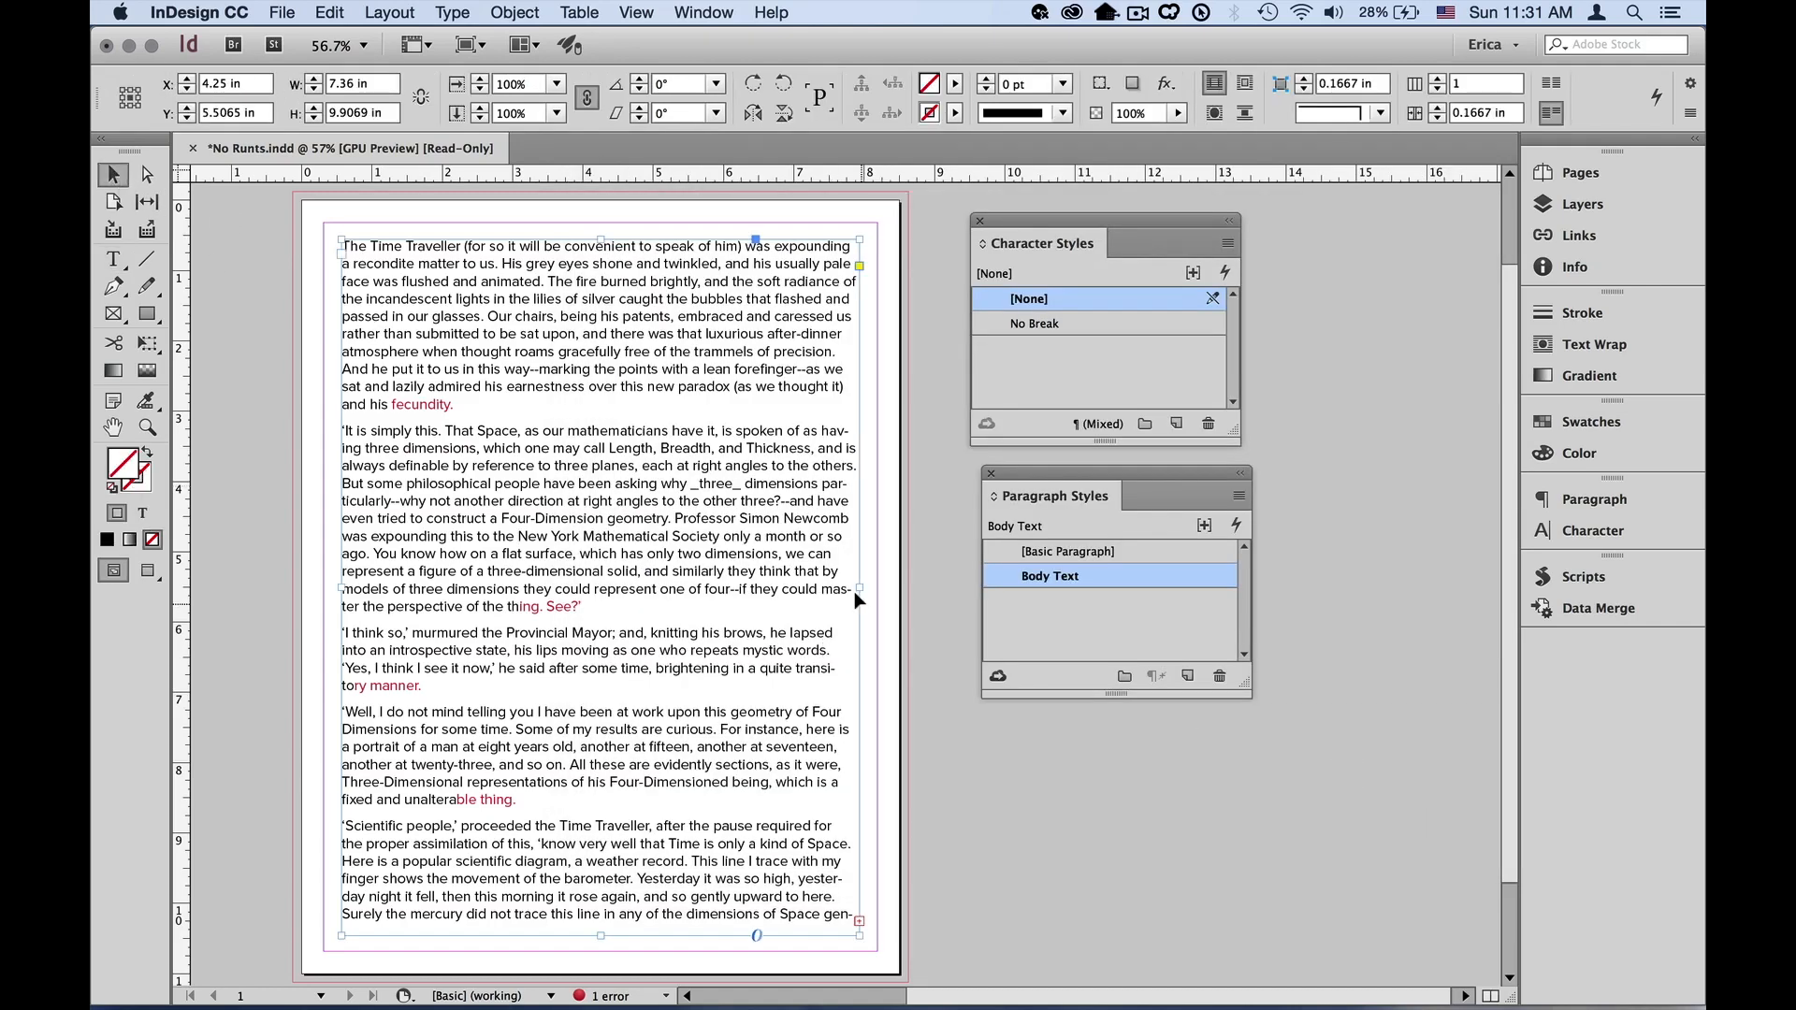
{"action": "left_click_drag", "start_coordinate": [859, 584], "coordinate": [828, 584]}
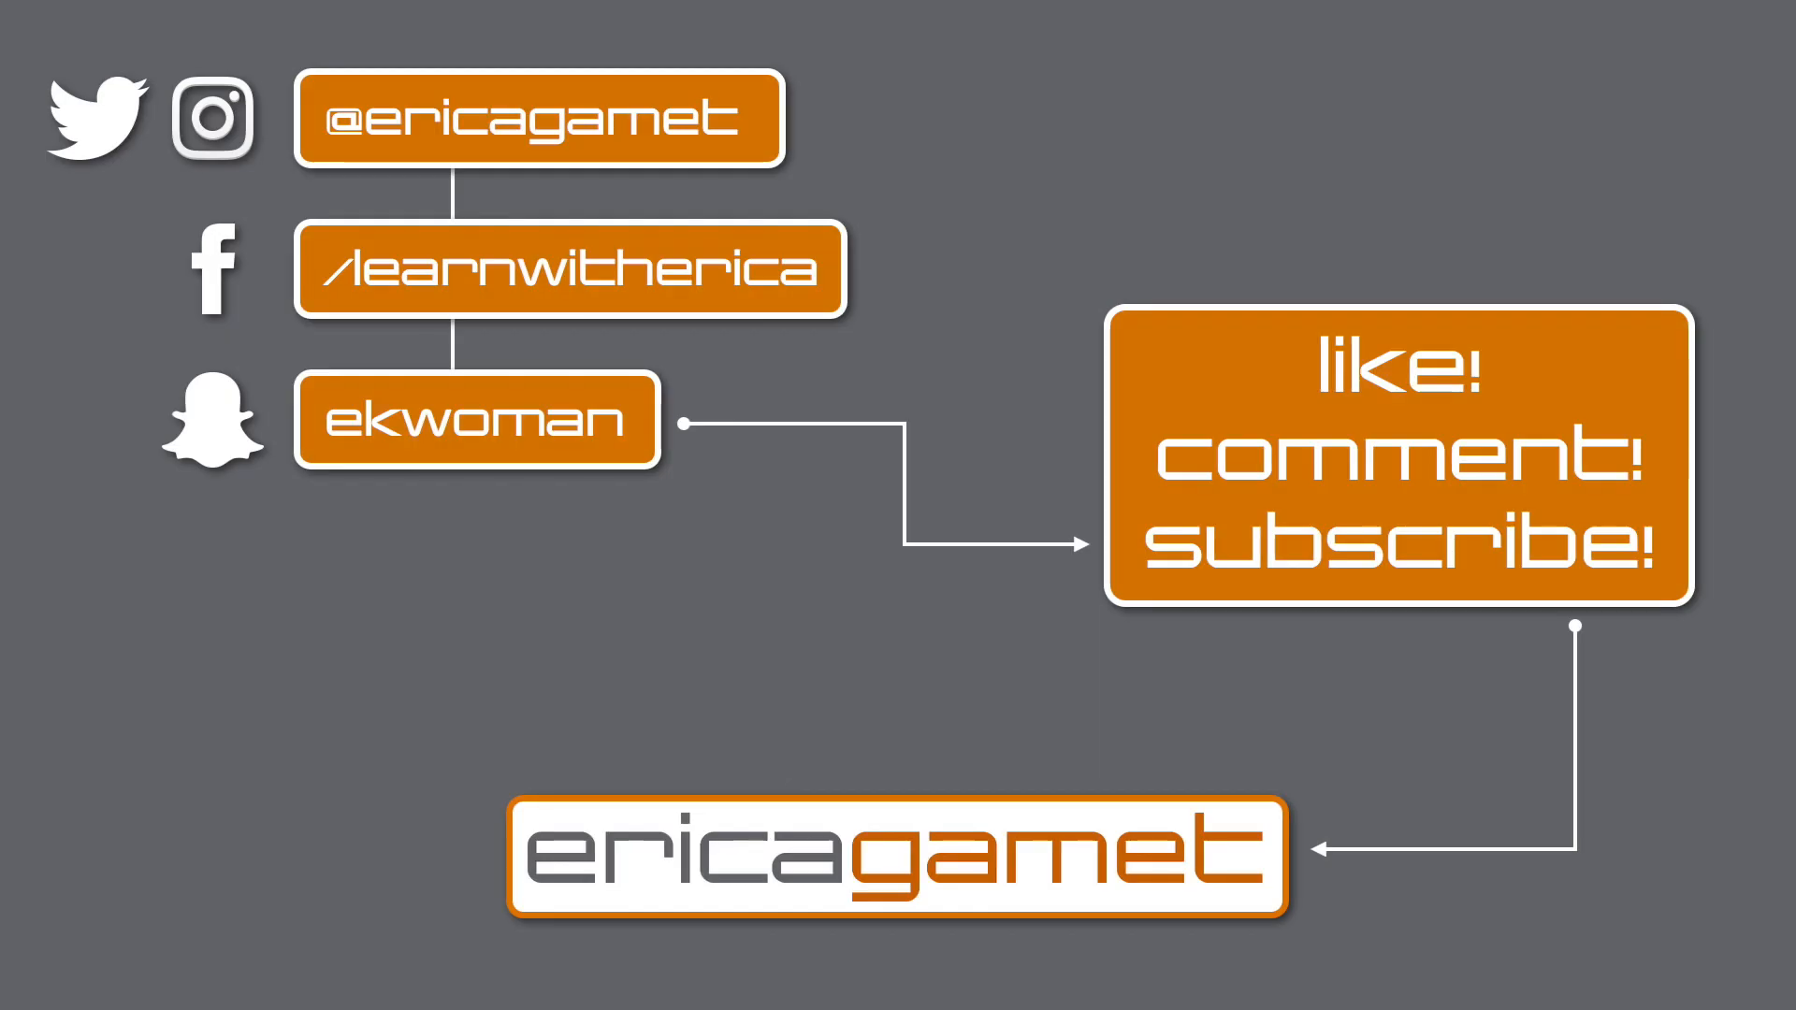